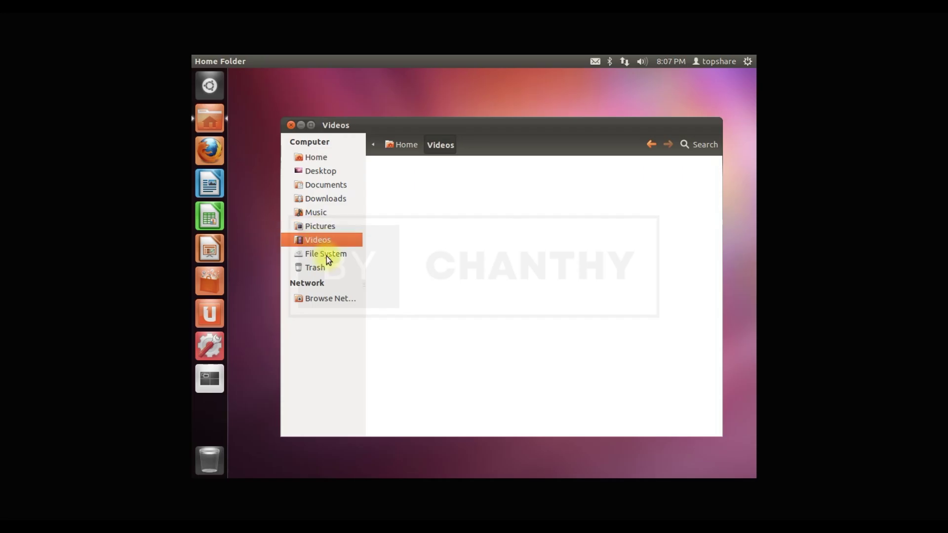
Close the file manager, look up the version of Firefox in its About dialog and close the browser
{"action": "left_click", "coordinate": [290, 125]}
{"action": "left_click", "coordinate": [211, 152]}
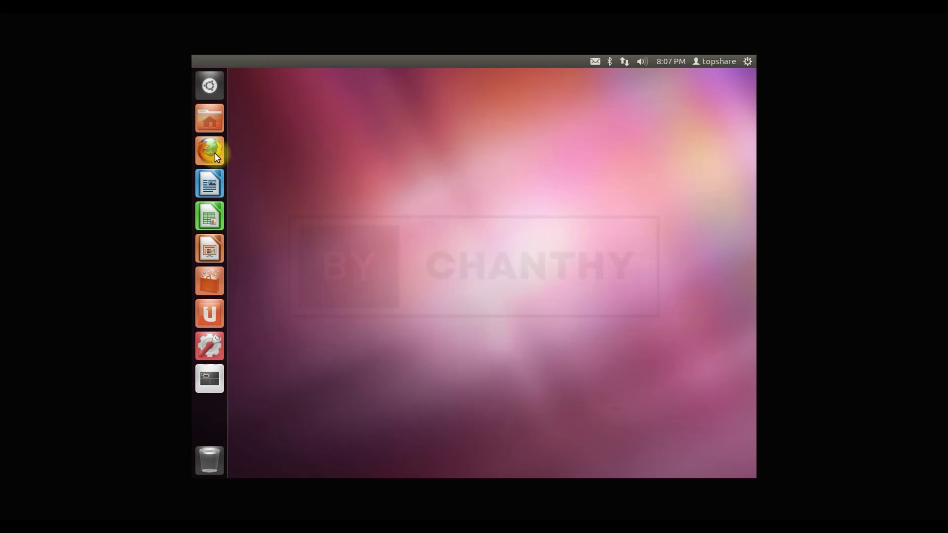
{"action": "left_click", "coordinate": [746, 76]}
{"action": "left_click", "coordinate": [734, 191]}
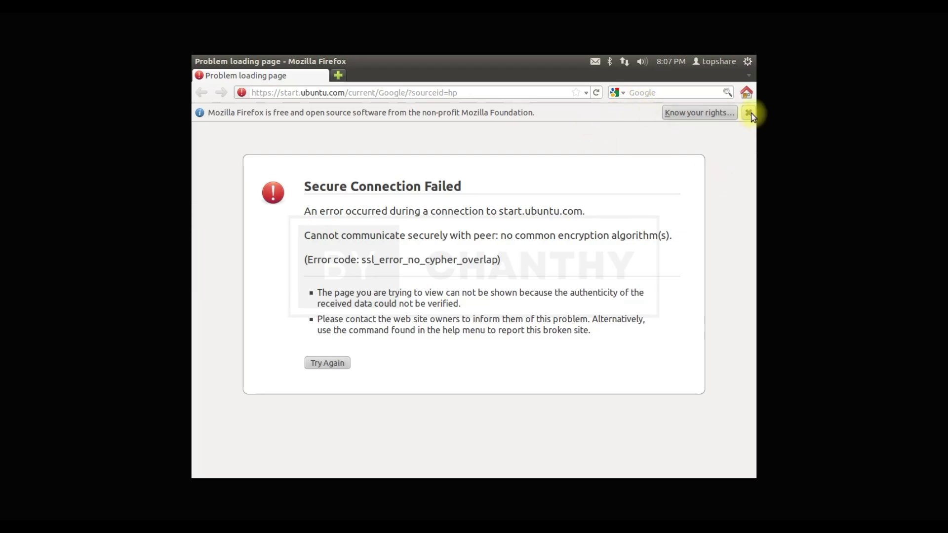
{"action": "mouse_move", "coordinate": [254, 56]}
{"action": "left_click", "coordinate": [413, 62]}
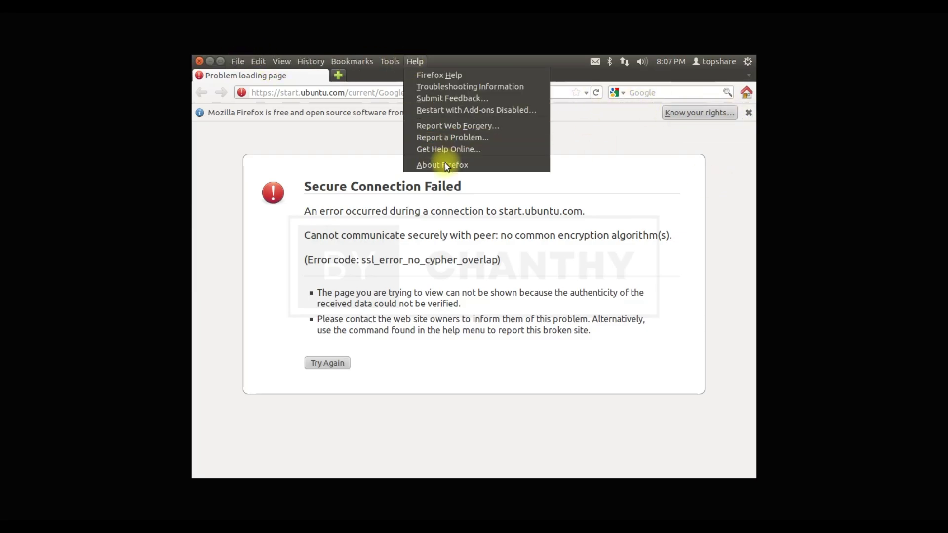
{"action": "left_click", "coordinate": [445, 162]}
{"action": "left_click_drag", "start_coordinate": [453, 237], "coordinate": [481, 238]}
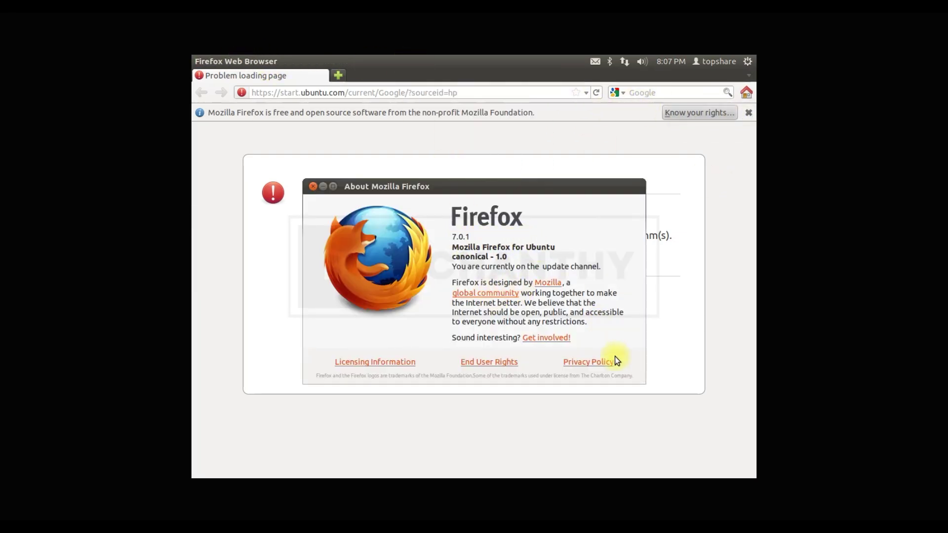
{"action": "left_click", "coordinate": [313, 187]}
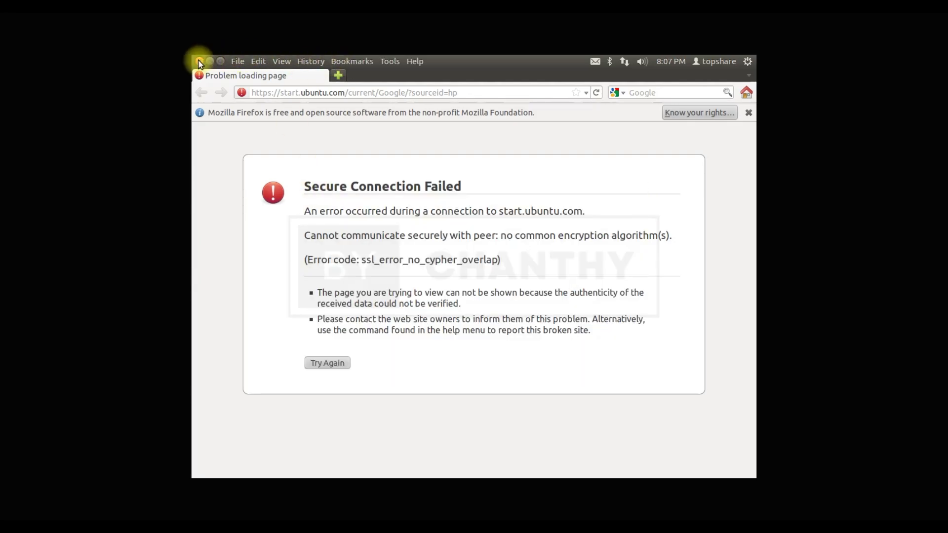
{"action": "left_click", "coordinate": [199, 61]}
Open LibreOffice Writer in a maximized window, look up its version information and close it
{"action": "left_click", "coordinate": [203, 184]}
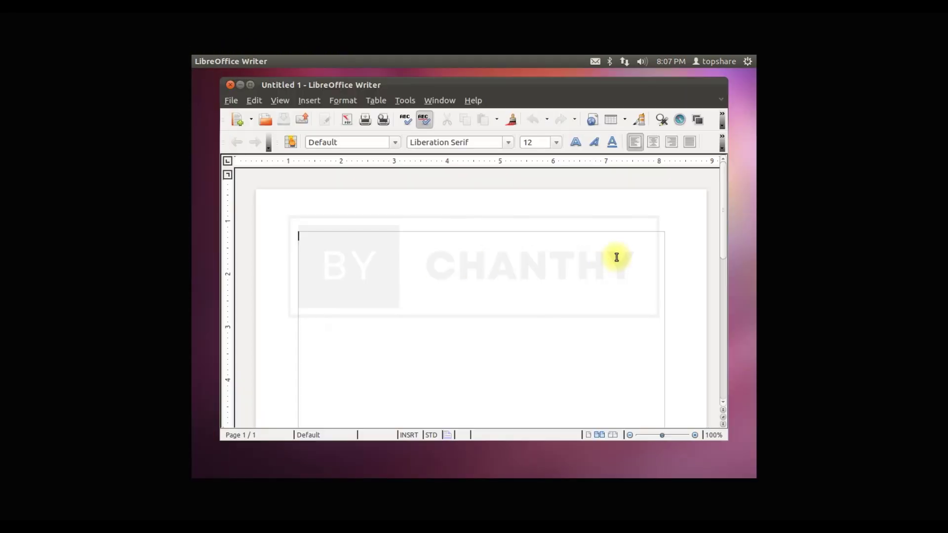
{"action": "left_click", "coordinate": [251, 85]}
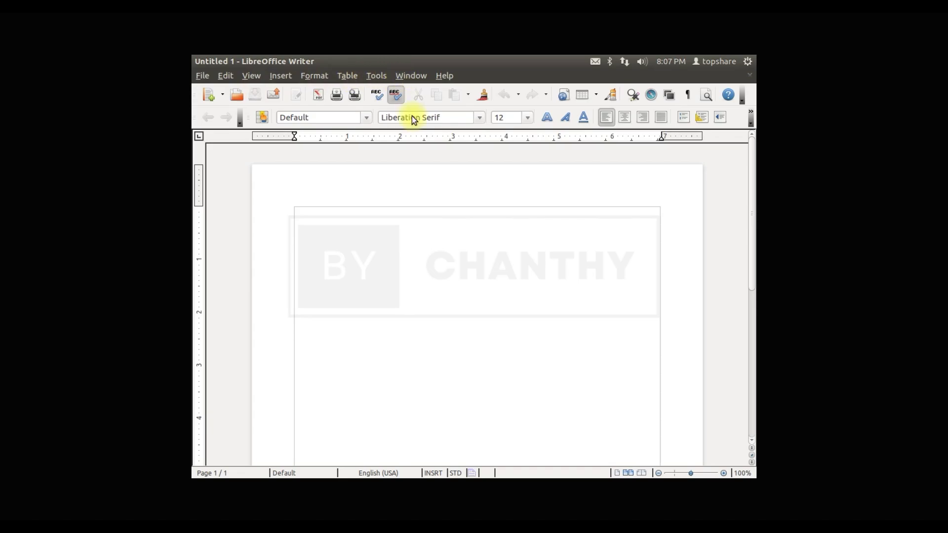
{"action": "scroll", "coordinate": [442, 309], "scroll_direction": "down", "scroll_amount": 1}
{"action": "scroll", "coordinate": [442, 309], "scroll_direction": "down", "scroll_amount": 10}
{"action": "scroll", "coordinate": [441, 307], "scroll_direction": "up", "scroll_amount": 10}
{"action": "scroll", "coordinate": [441, 308], "scroll_direction": "up", "scroll_amount": 1}
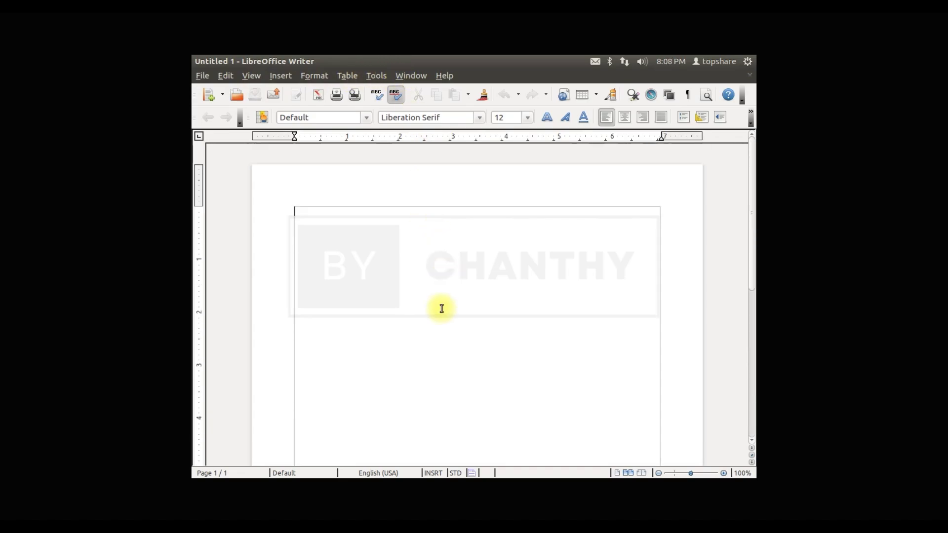
{"action": "left_click", "coordinate": [442, 76]}
{"action": "left_click", "coordinate": [472, 144]}
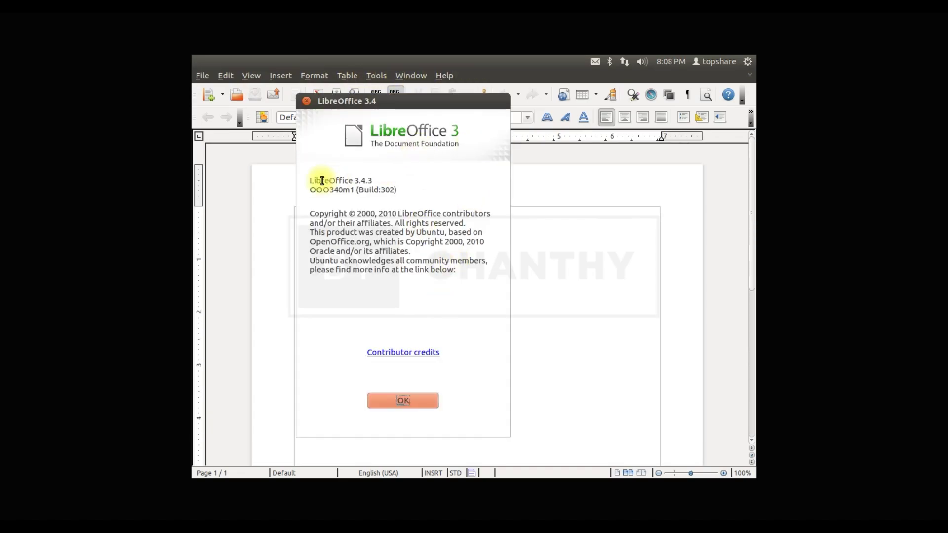
{"action": "left_click_drag", "start_coordinate": [370, 183], "coordinate": [311, 179]}
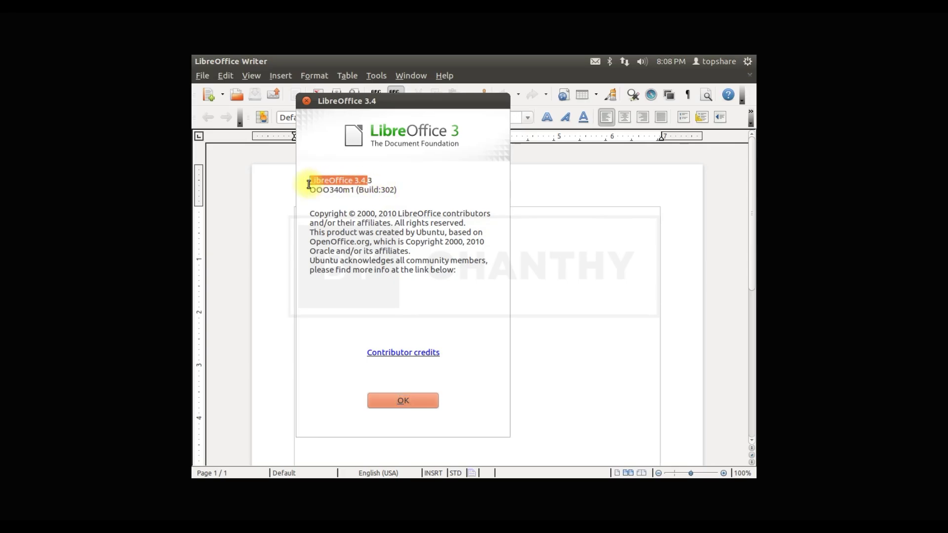
{"action": "left_click", "coordinate": [424, 401]}
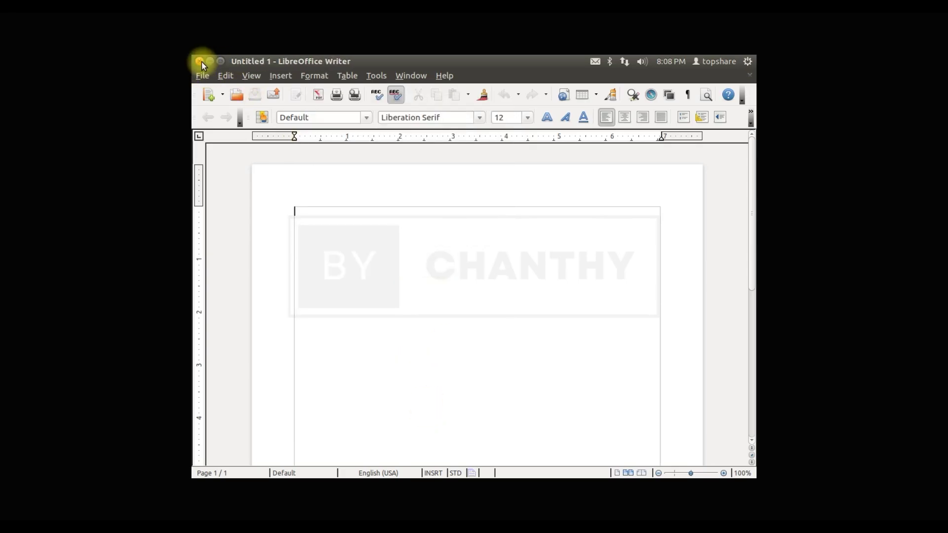
{"action": "left_click", "coordinate": [200, 62]}
Open LibreOffice Calc, view its About information and close the spreadsheet
{"action": "left_click", "coordinate": [208, 214]}
{"action": "left_click", "coordinate": [328, 252]}
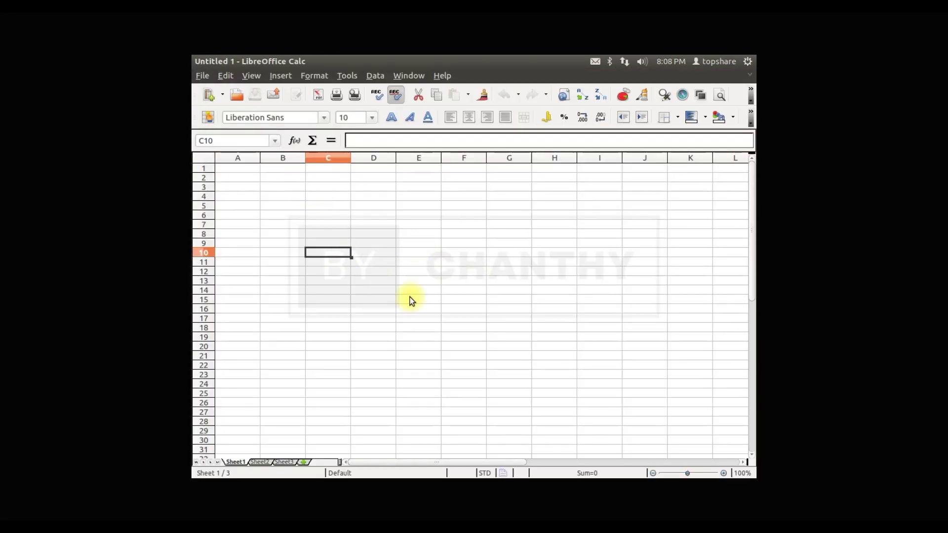
{"action": "left_click", "coordinate": [546, 288]}
{"action": "left_click", "coordinate": [442, 76]}
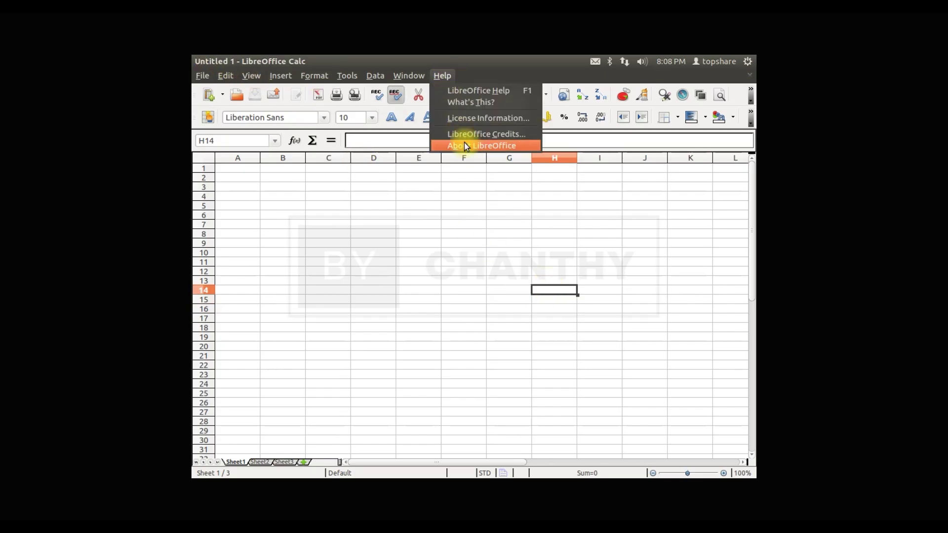
{"action": "left_click", "coordinate": [463, 140]}
{"action": "left_click", "coordinate": [422, 395]}
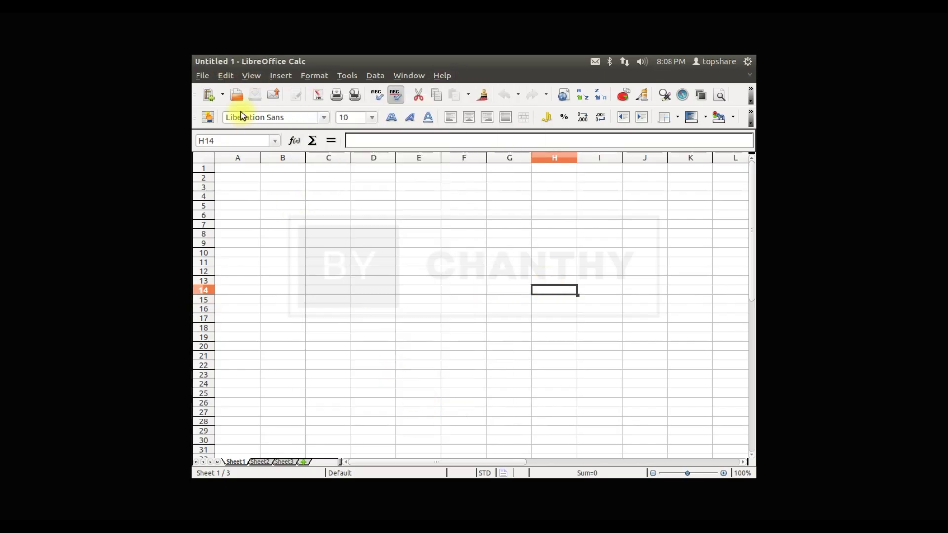
{"action": "left_click", "coordinate": [199, 61]}
Create an empty presentation in LibreOffice Impress to view the workspace, and close it
{"action": "left_click", "coordinate": [209, 251]}
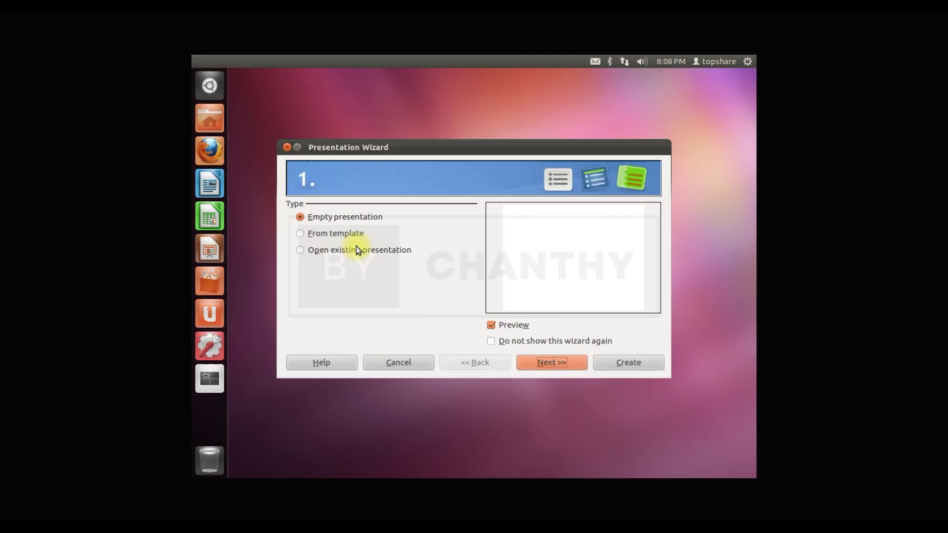
{"action": "left_click", "coordinate": [621, 366]}
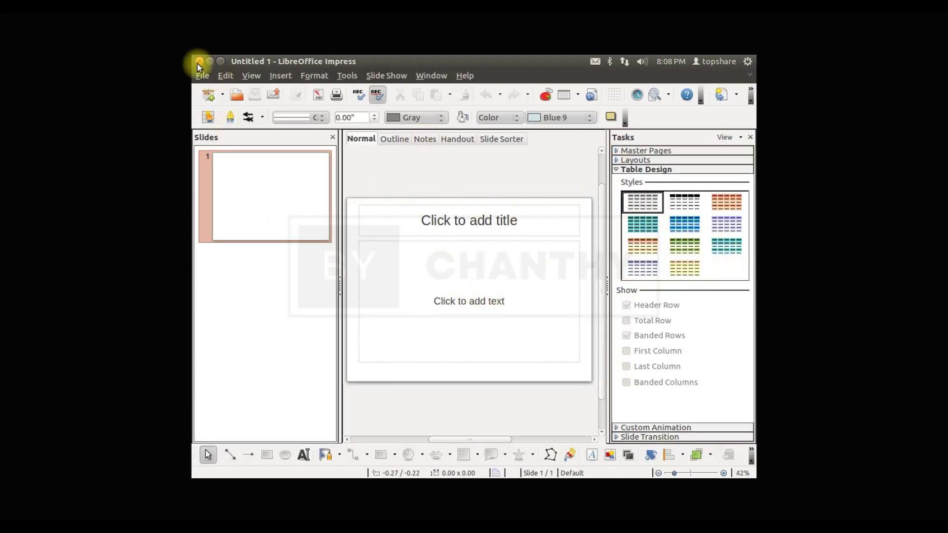
{"action": "left_click", "coordinate": [199, 62]}
Open Ubuntu Software Center, look through its main page and close it
{"action": "left_click", "coordinate": [209, 292]}
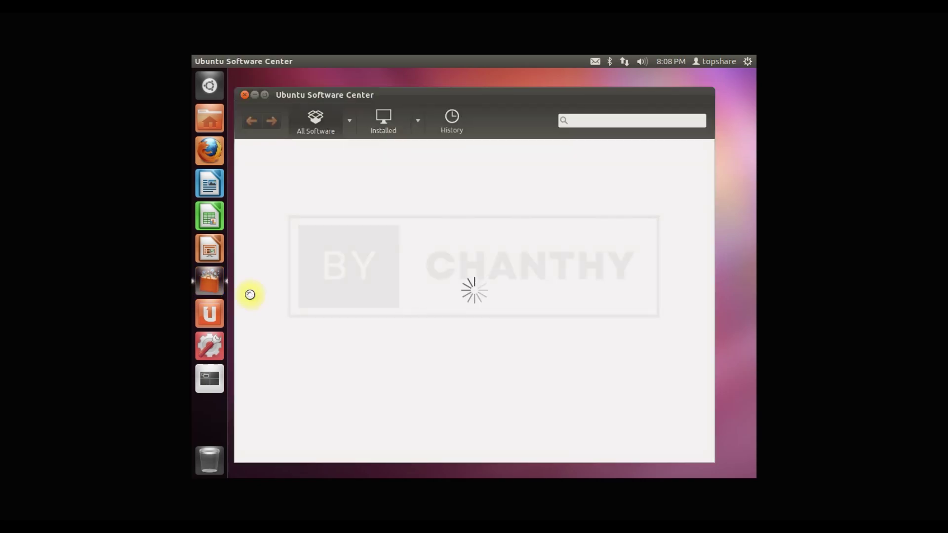
{"action": "left_click", "coordinate": [269, 261]}
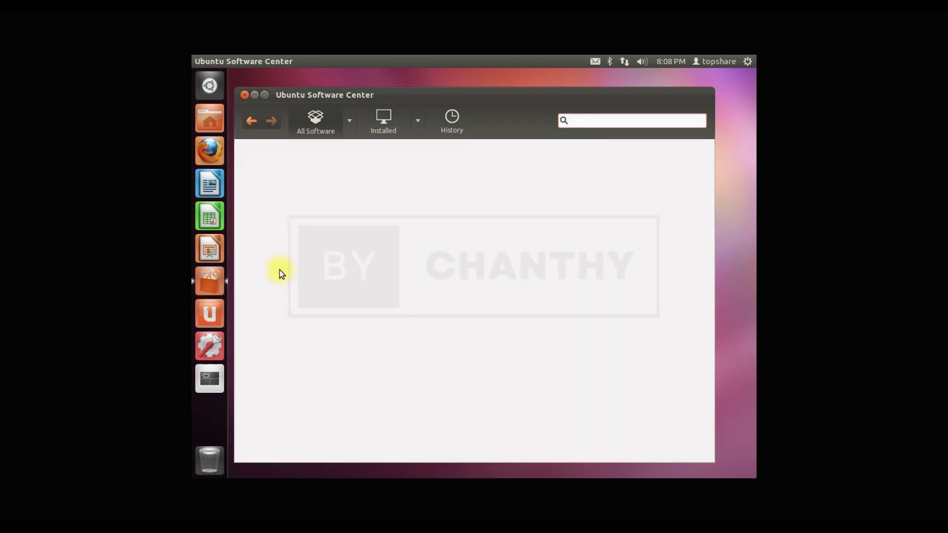
{"action": "scroll", "coordinate": [482, 239], "scroll_direction": "down", "scroll_amount": 1}
{"action": "left_click", "coordinate": [251, 121]}
{"action": "left_click", "coordinate": [264, 296]}
{"action": "scroll", "coordinate": [432, 328], "scroll_direction": "down", "scroll_amount": 10}
{"action": "left_click", "coordinate": [245, 95]}
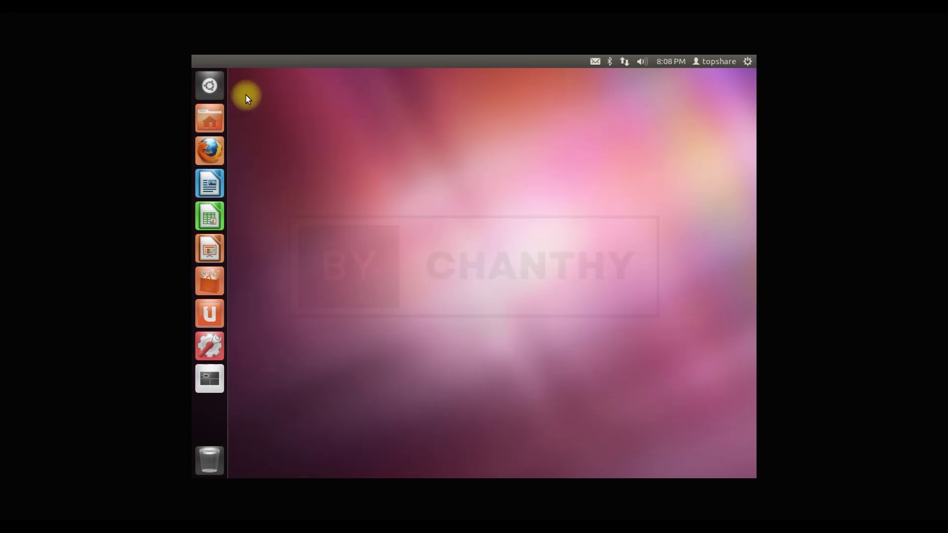
Look at the Ubuntu One control panel and at the System Info overview in System Settings, closing each window
{"action": "left_click", "coordinate": [210, 316]}
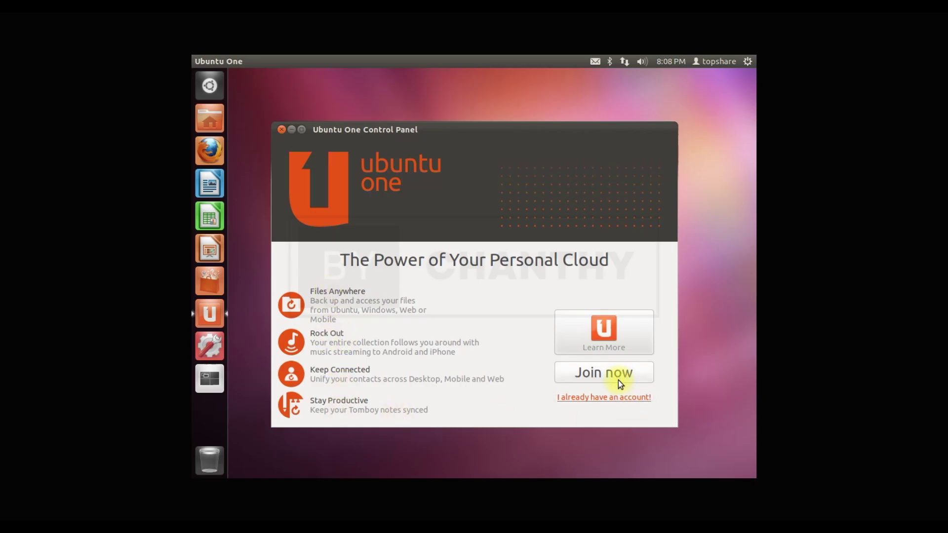
{"action": "left_click", "coordinate": [282, 130]}
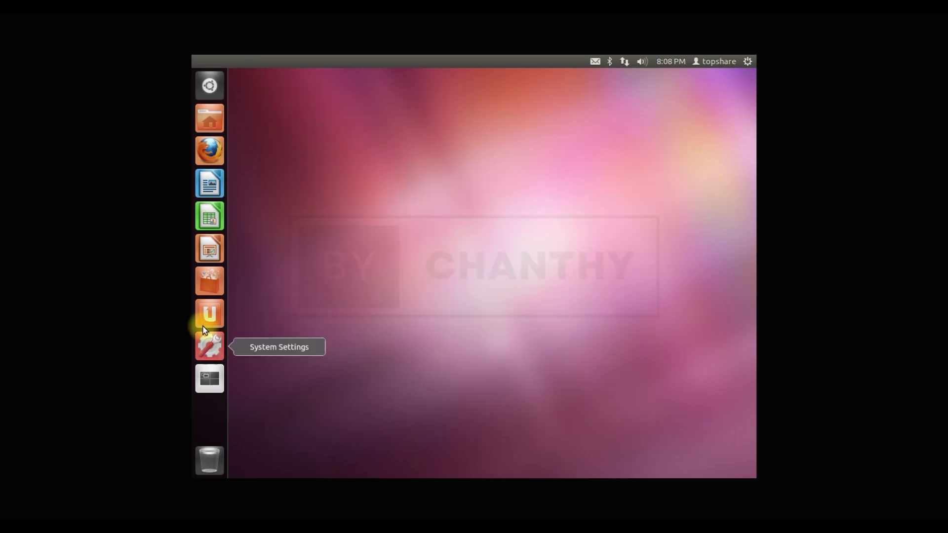
{"action": "left_click", "coordinate": [205, 346]}
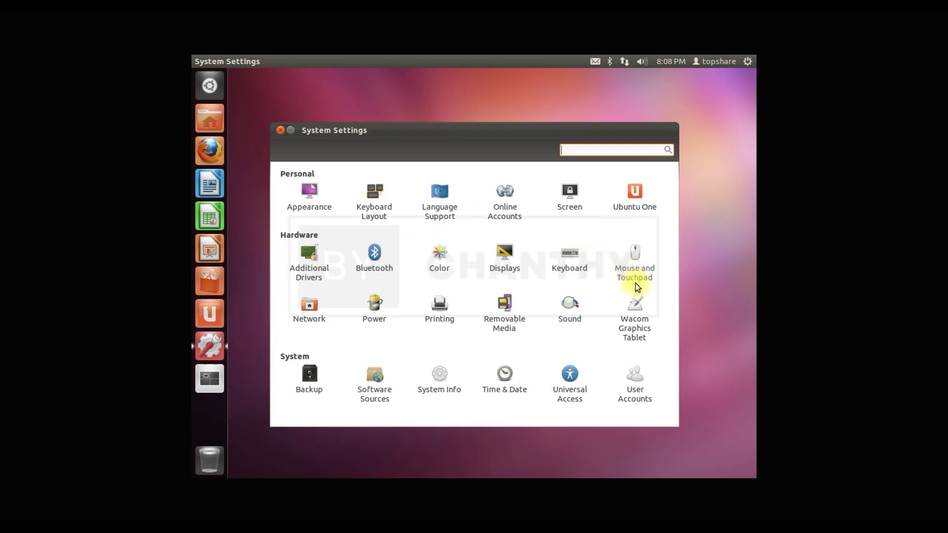
{"action": "left_click", "coordinate": [439, 389]}
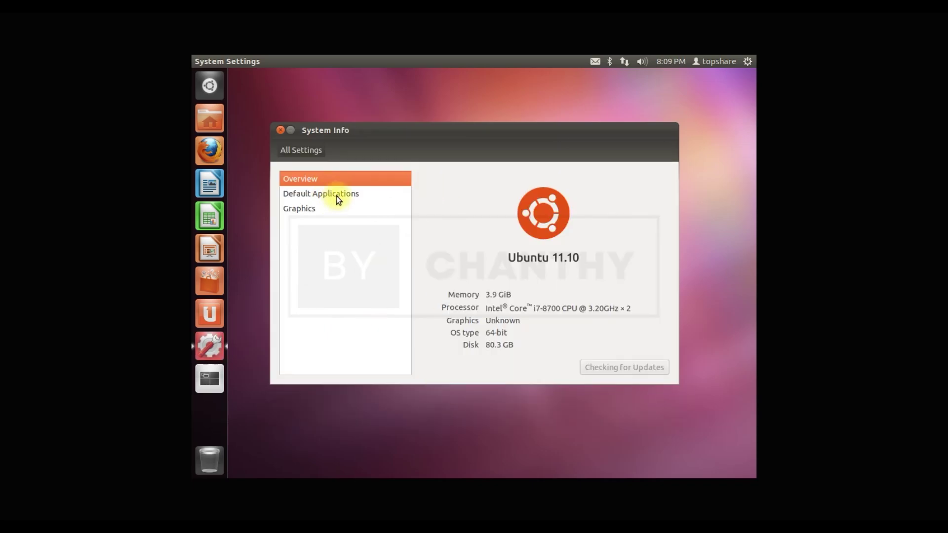
{"action": "left_click", "coordinate": [280, 130]}
{"action": "left_click", "coordinate": [209, 345]}
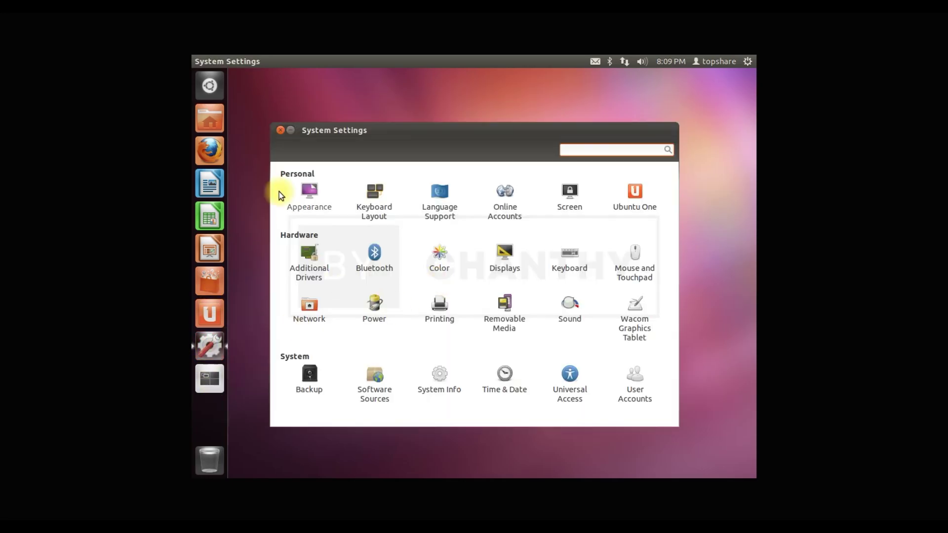
{"action": "left_click", "coordinate": [280, 130]}
View the workspace overview, and browse the Trash, Home and Desktop folders in the file manager
{"action": "left_click", "coordinate": [210, 379]}
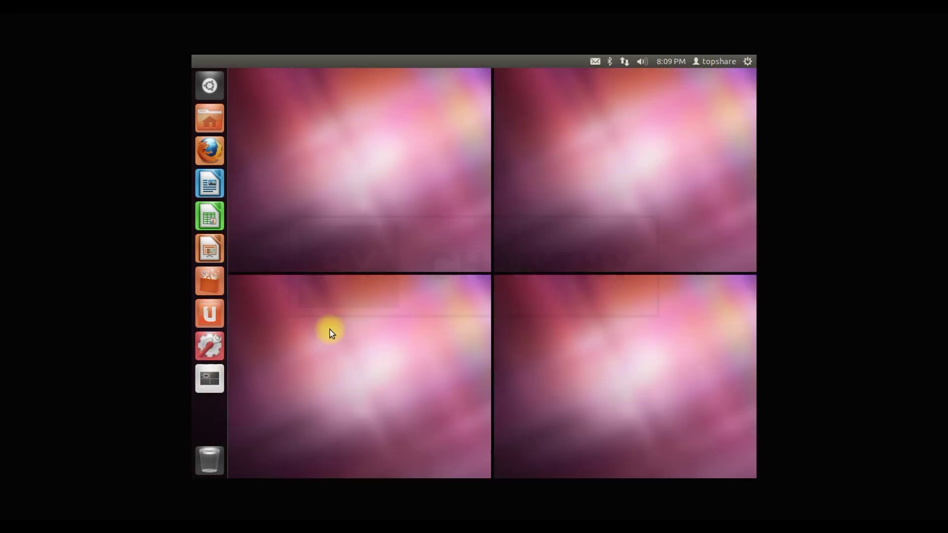
{"action": "left_click", "coordinate": [209, 459]}
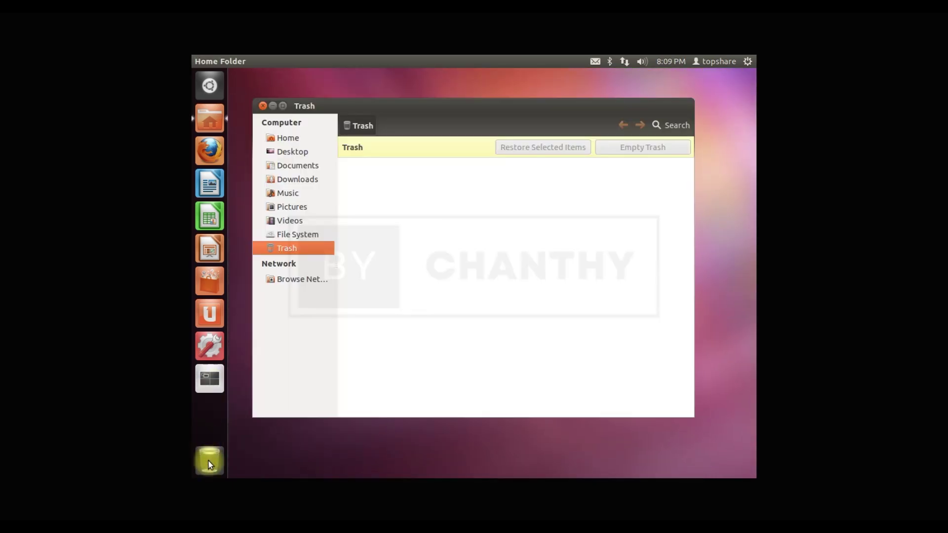
{"action": "left_click", "coordinate": [286, 139]}
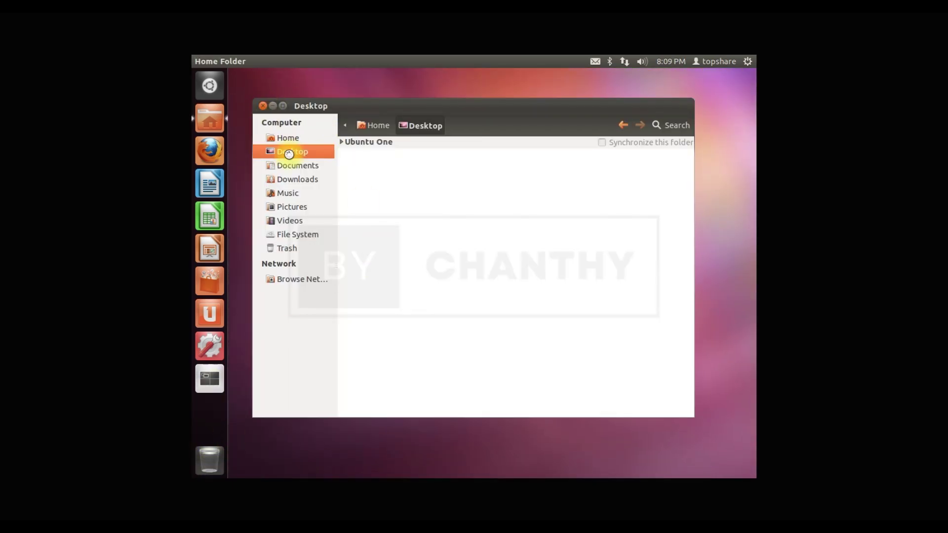
{"action": "left_click", "coordinate": [263, 106]}
{"action": "left_click", "coordinate": [209, 85]}
{"action": "left_click", "coordinate": [209, 84]}
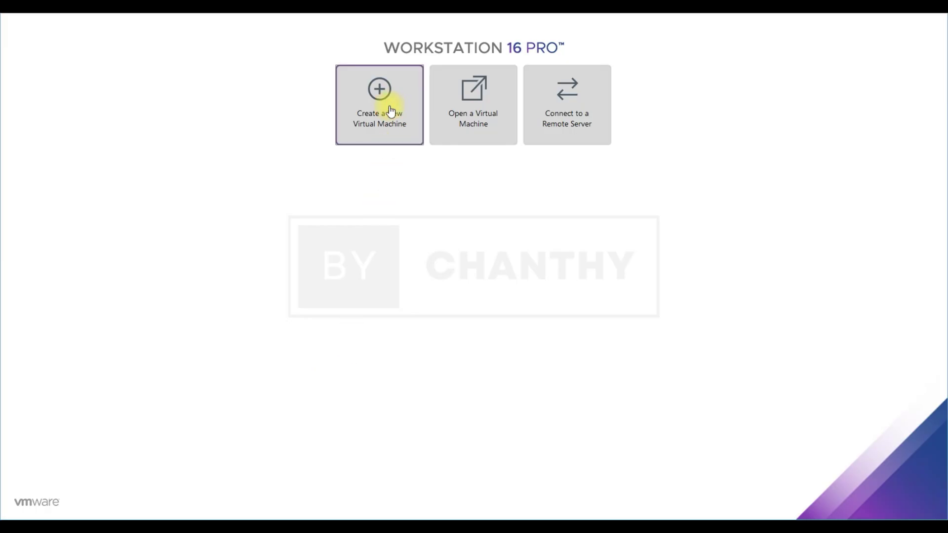
Start a new virtual machine in VMware Workstation with a blank hard disk and Linux, Ubuntu 64-bit, as the guest operating system
{"action": "left_click", "coordinate": [390, 111]}
{"action": "left_click", "coordinate": [467, 355]}
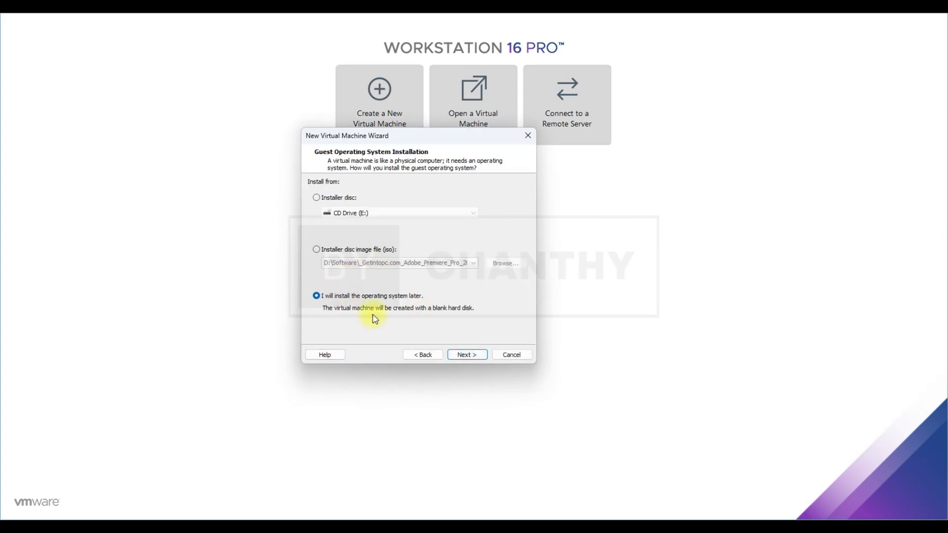
{"action": "left_click", "coordinate": [479, 357]}
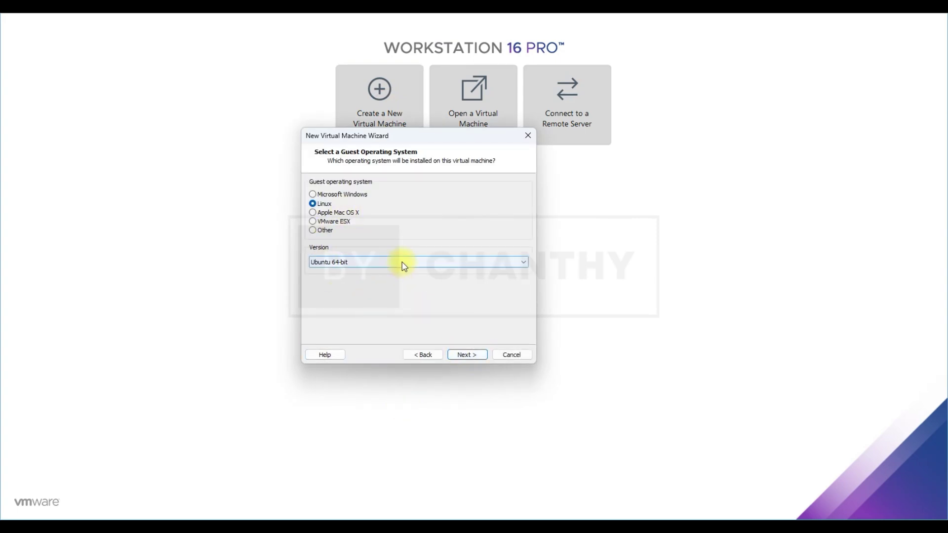
{"action": "left_click", "coordinate": [425, 263]}
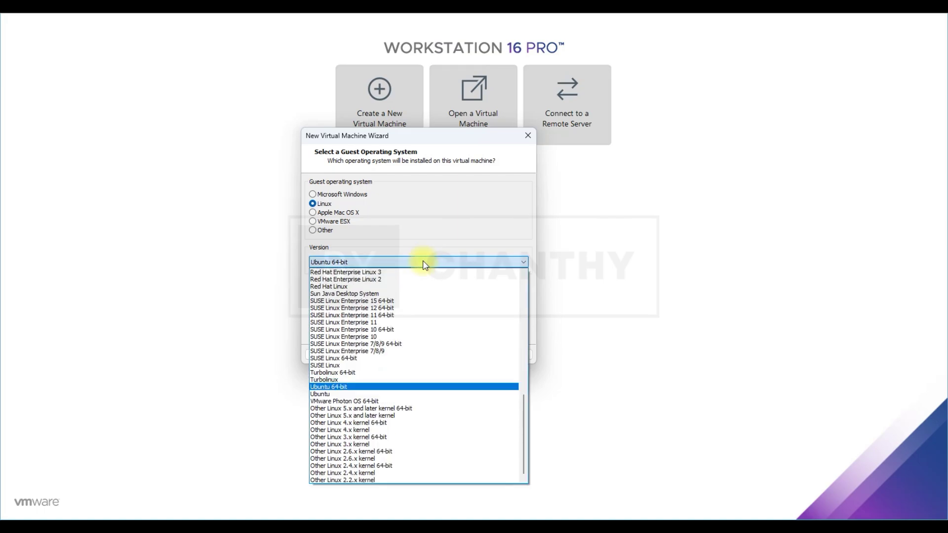
{"action": "left_click", "coordinate": [423, 262]}
{"action": "left_click", "coordinate": [474, 357]}
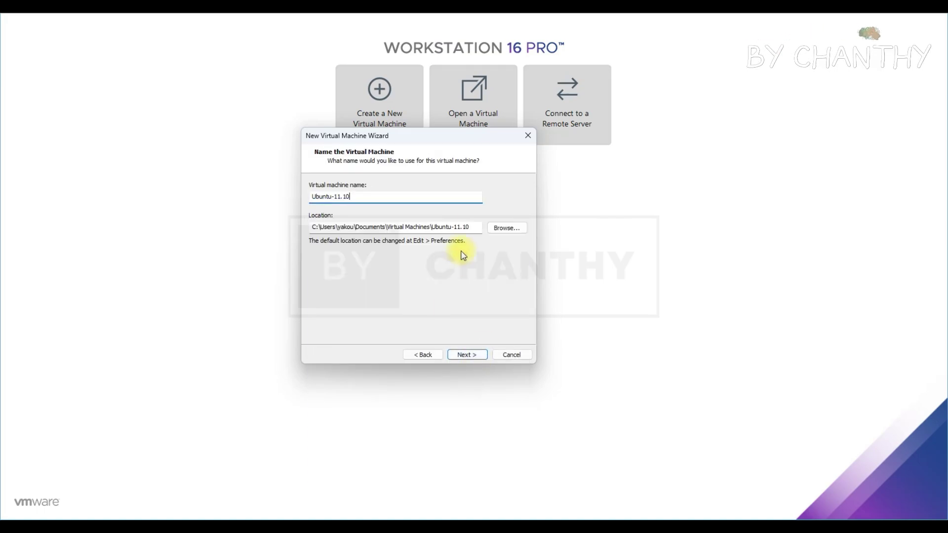
Name the virtual machine Ubuntu-11.10 and set its maximum disk size to 80 GB, split into multiple files
{"action": "left_click", "coordinate": [478, 358]}
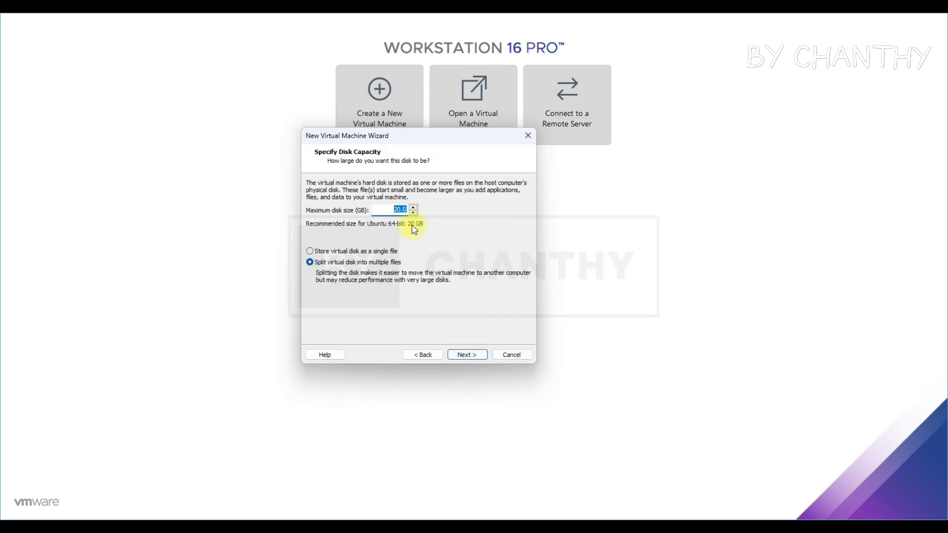
{"action": "type", "text": "80"}
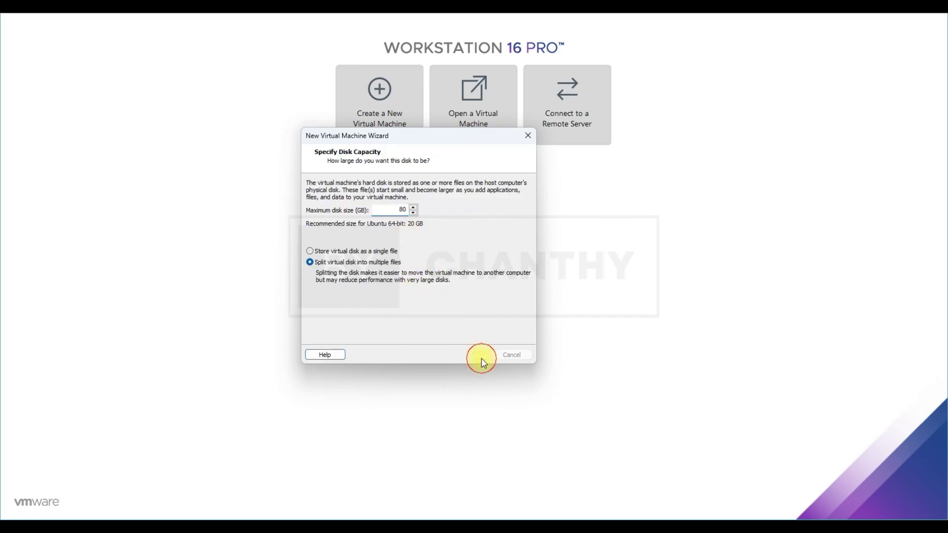
{"action": "left_click", "coordinate": [481, 358]}
Customize the hardware so the CD/DVD drive uses the Ubuntu-11.10 ISO image, and finish creating the virtual machine
{"action": "left_click", "coordinate": [360, 292]}
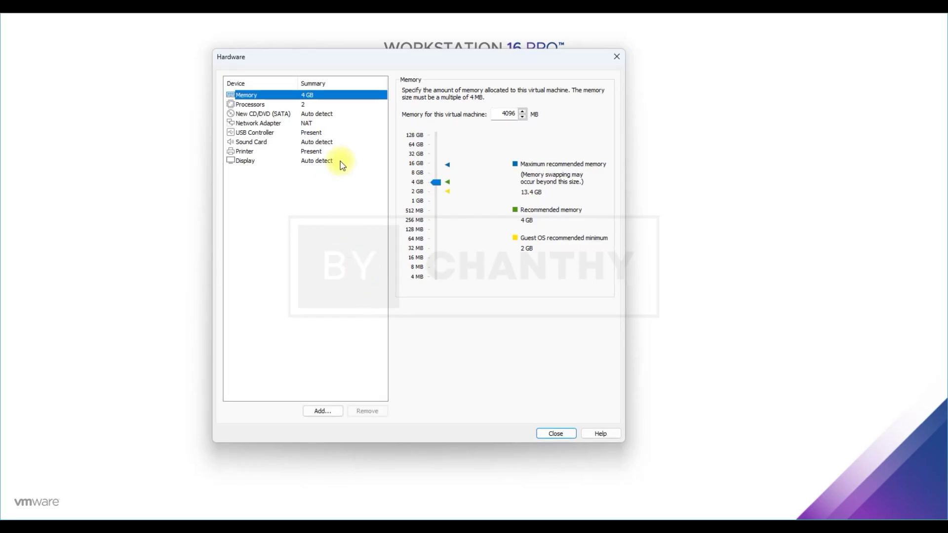
{"action": "left_click", "coordinate": [252, 114]}
{"action": "left_click", "coordinate": [406, 157]}
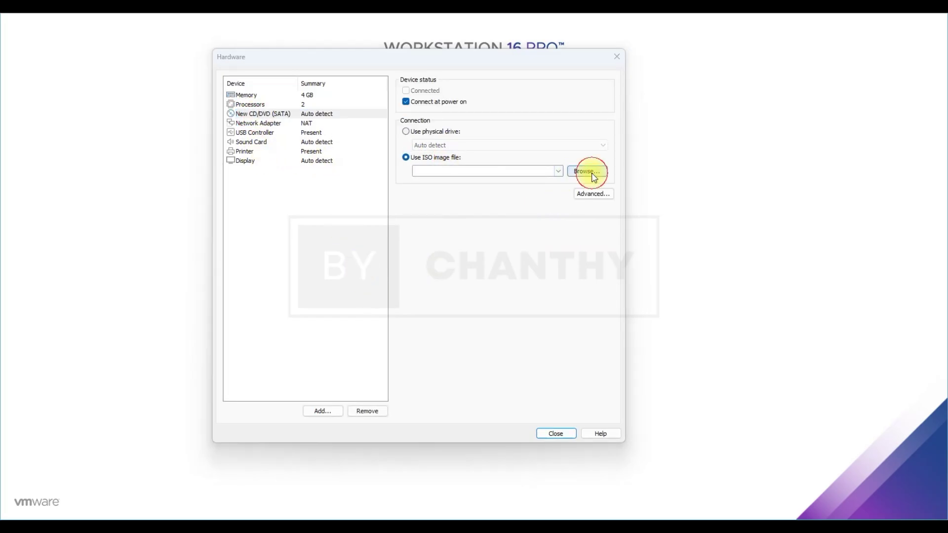
{"action": "left_click", "coordinate": [587, 171]}
{"action": "left_click", "coordinate": [353, 309]}
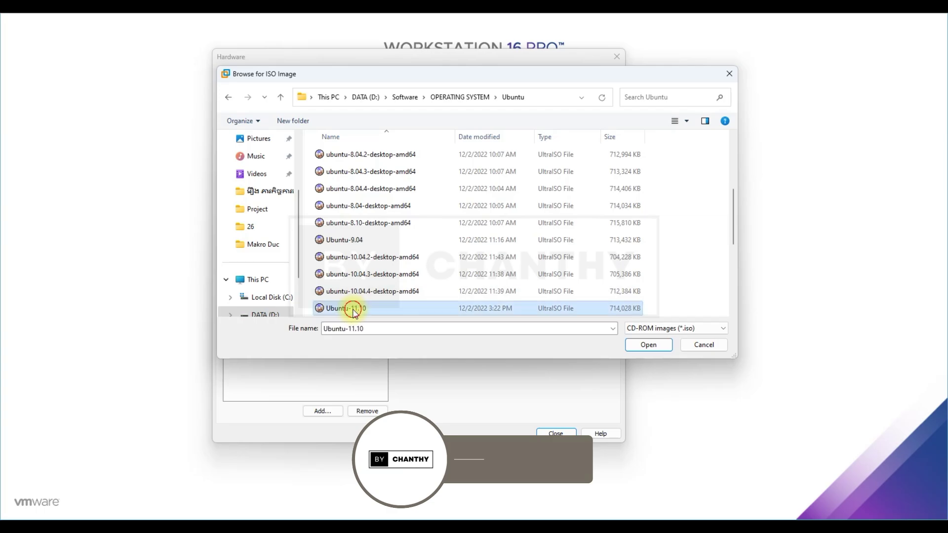
{"action": "left_click", "coordinate": [648, 344]}
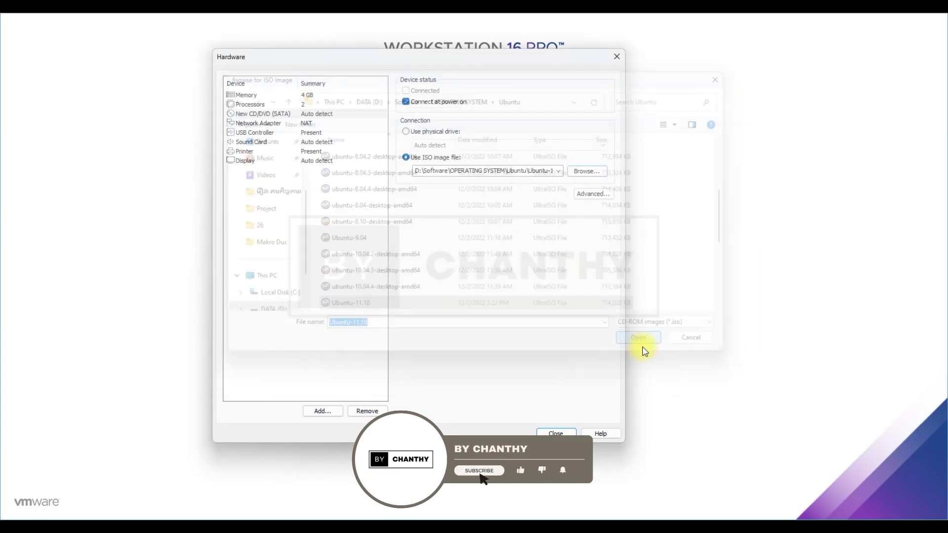
{"action": "left_click", "coordinate": [563, 434]}
{"action": "left_click", "coordinate": [467, 355]}
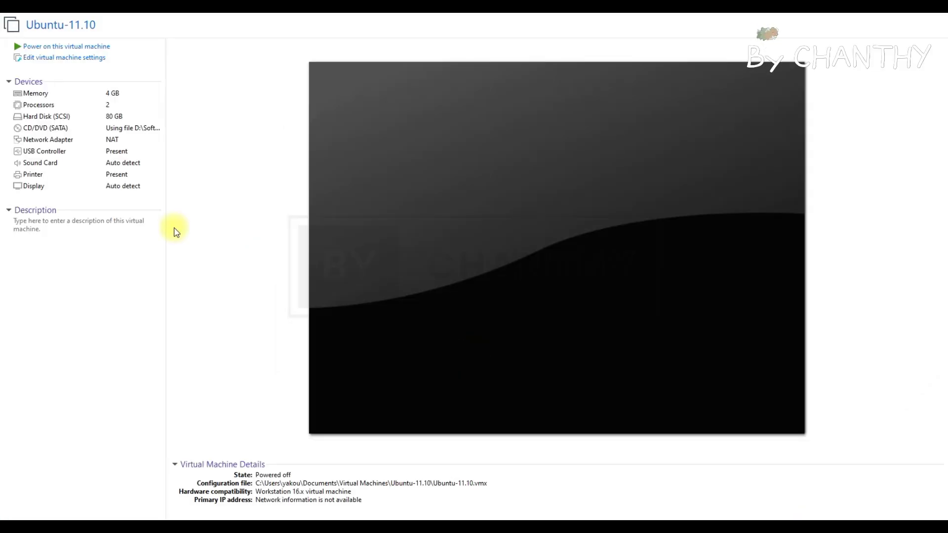
Power on the virtual machine and boot into Install Ubuntu with English as the language, dismissing the sound device warning
{"action": "left_click", "coordinate": [85, 47]}
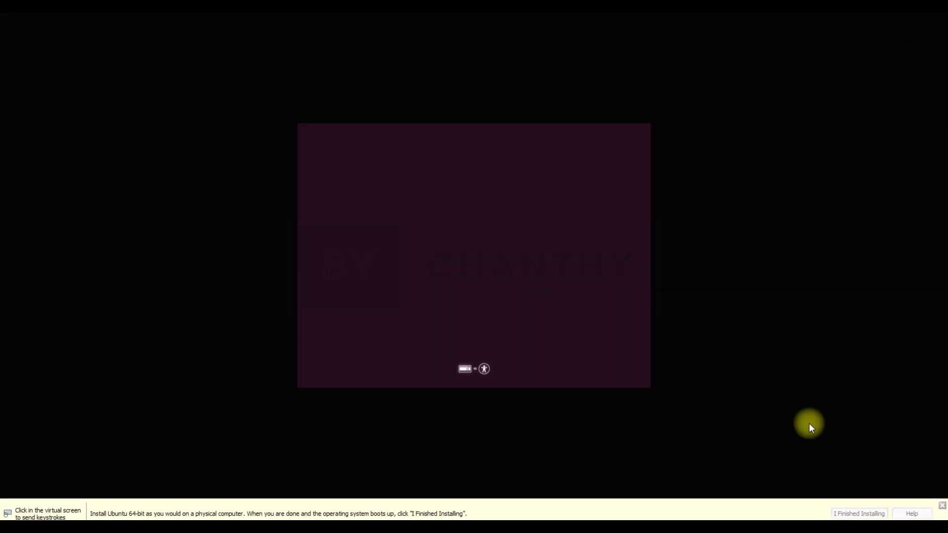
{"action": "left_click", "coordinate": [550, 332]}
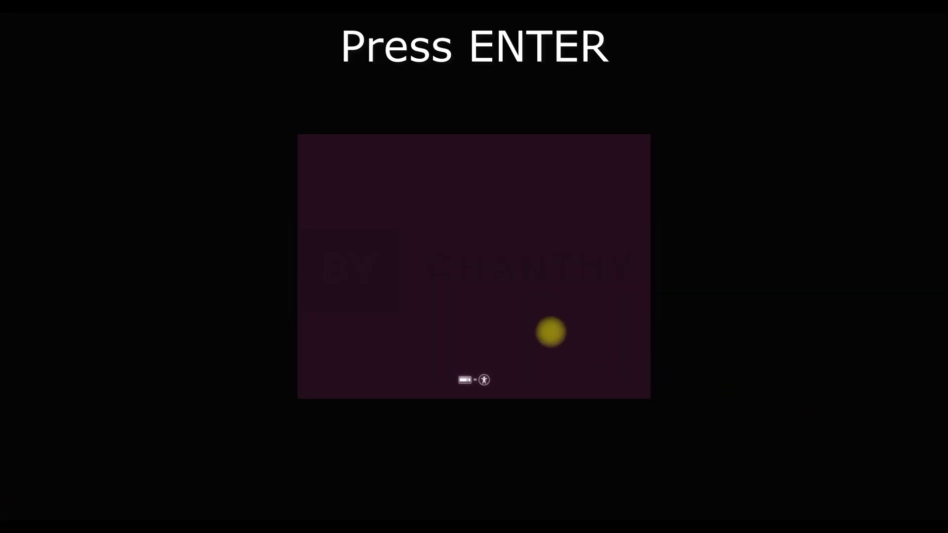
{"action": "key", "text": "Return"}
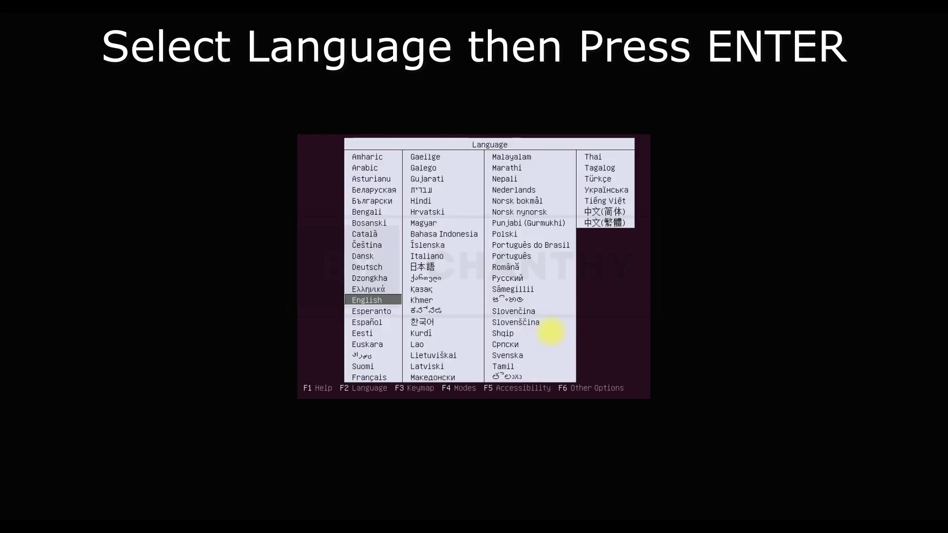
{"action": "key", "text": "Return"}
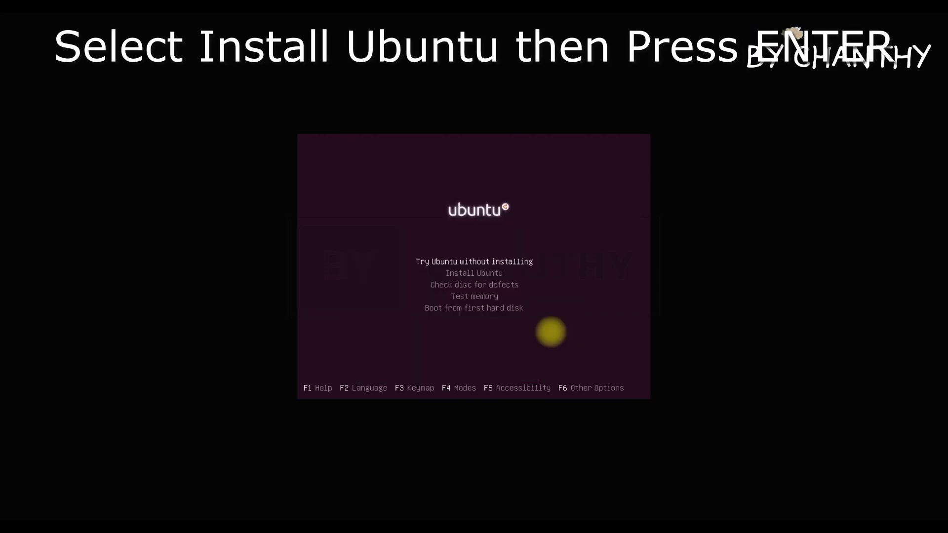
{"action": "key", "text": "Down"}
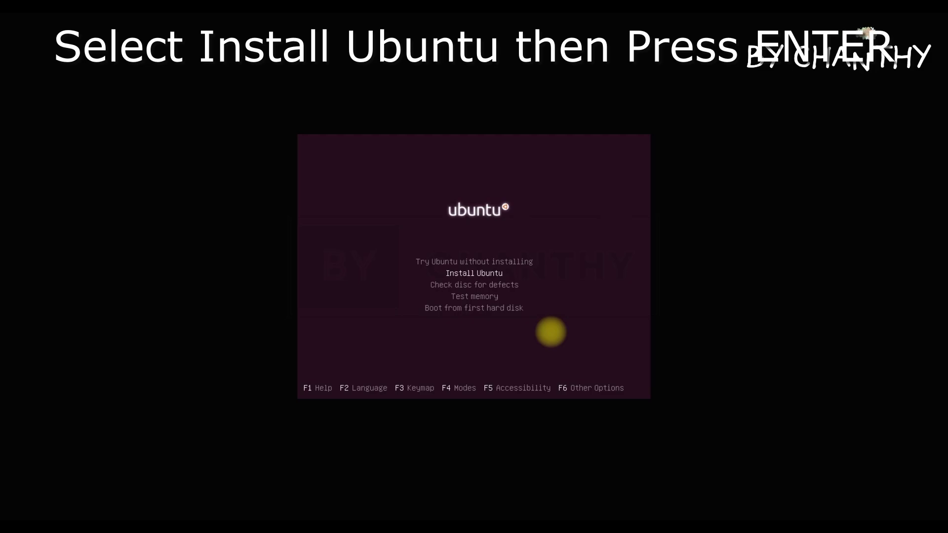
{"action": "key", "text": "Return"}
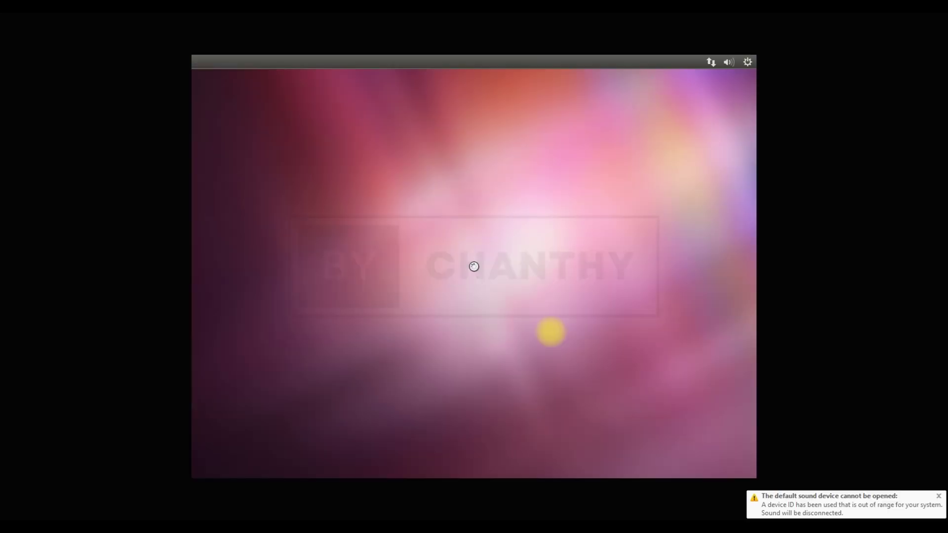
{"action": "left_click", "coordinate": [939, 496]}
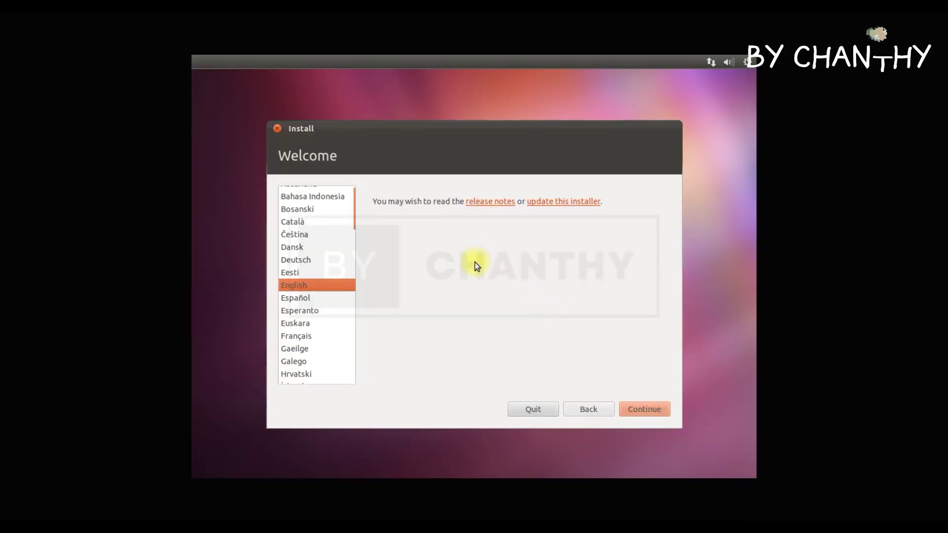
Keep English as the installer language and enable downloading updates while installing
{"action": "mouse_move", "coordinate": [355, 221]}
{"action": "left_mouse_down"}
{"action": "mouse_move", "coordinate": [358, 381]}
{"action": "mouse_move", "coordinate": [373, 217]}
{"action": "left_mouse_up"}
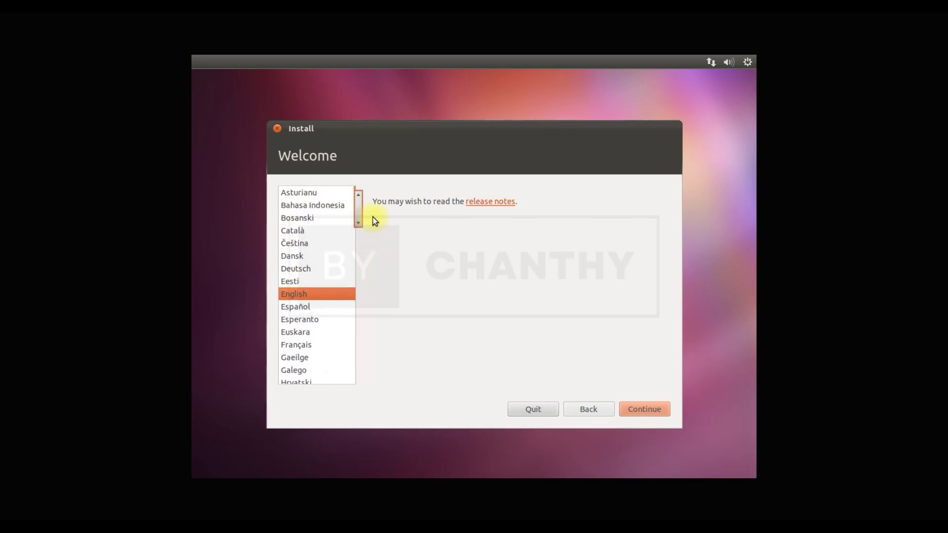
{"action": "left_click", "coordinate": [645, 410]}
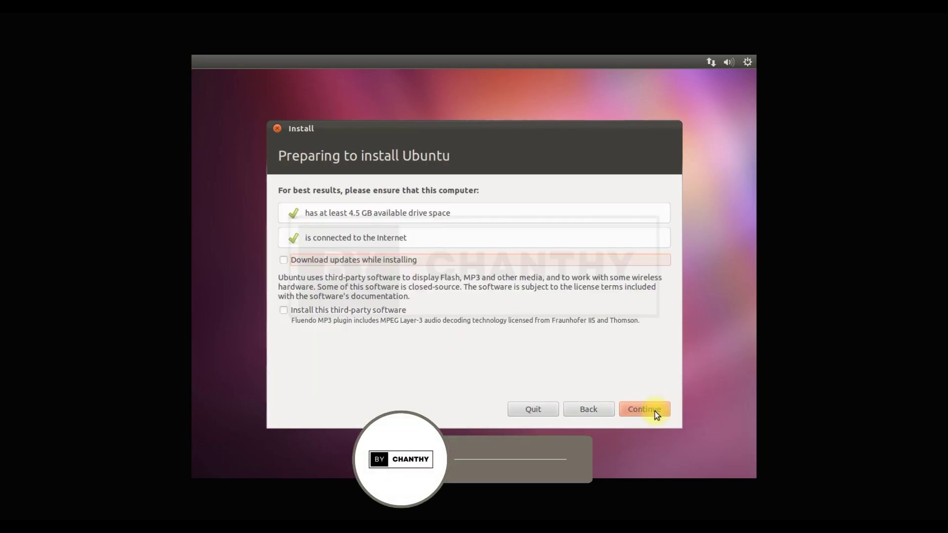
{"action": "left_click", "coordinate": [325, 259]}
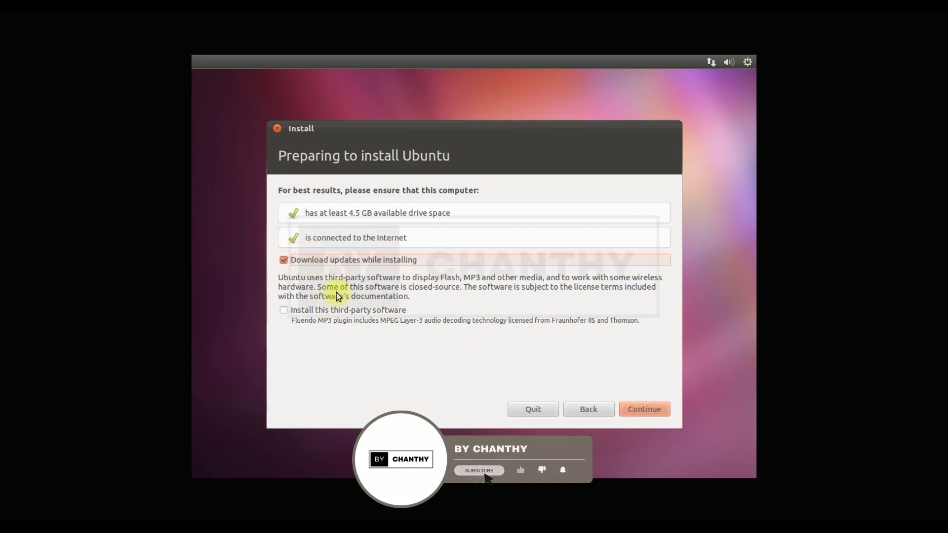
{"action": "left_click", "coordinate": [647, 410]}
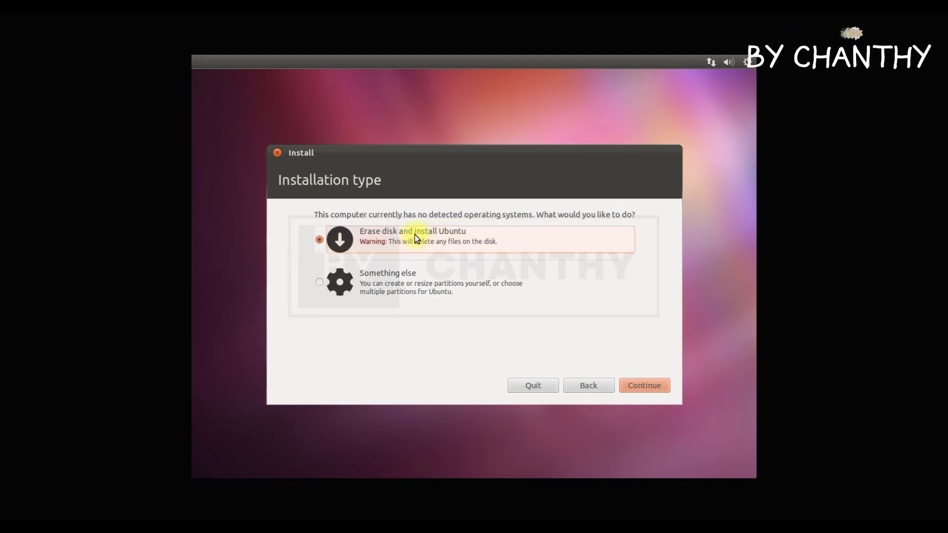
Choose to erase the disk and install Ubuntu on the SCSI3 (sda) VMware drive, and start the installation
{"action": "left_click", "coordinate": [664, 385]}
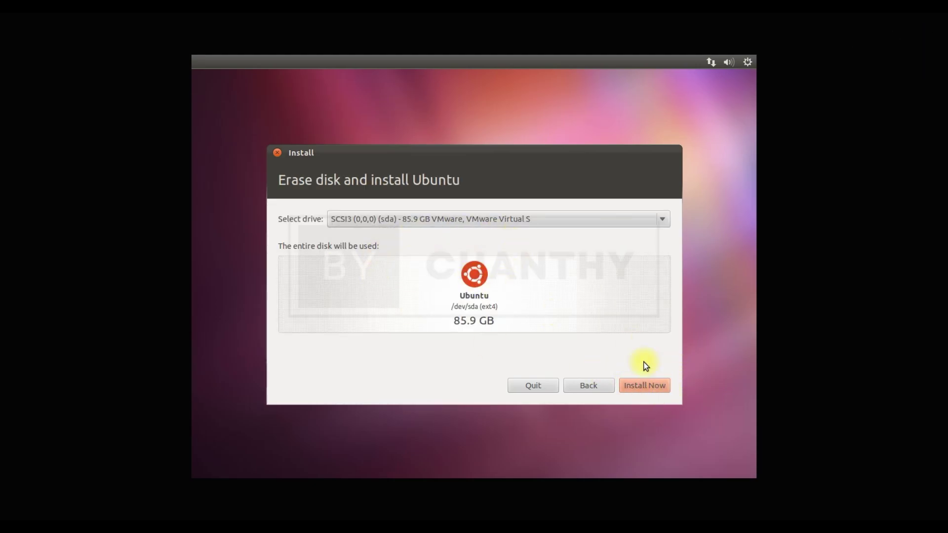
{"action": "left_click", "coordinate": [599, 215]}
{"action": "left_click", "coordinate": [600, 215]}
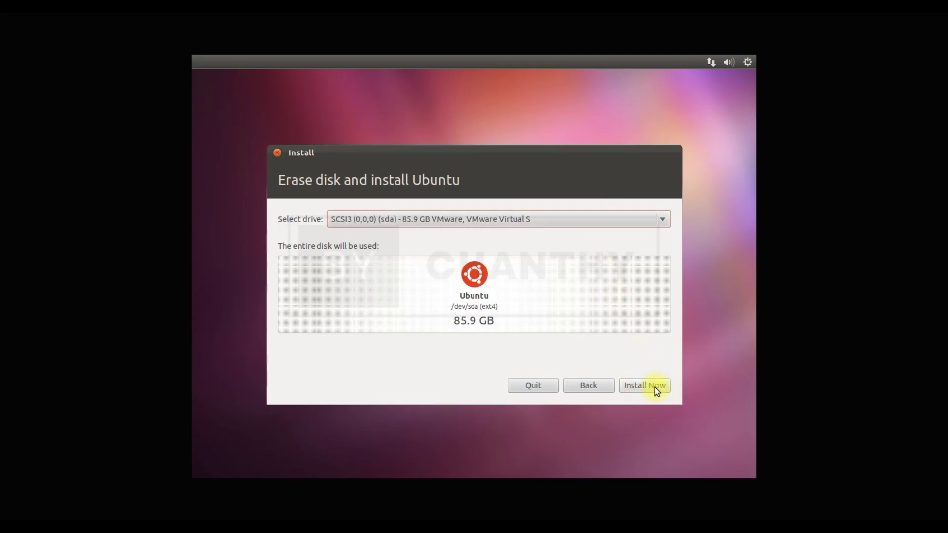
{"action": "left_click", "coordinate": [654, 387]}
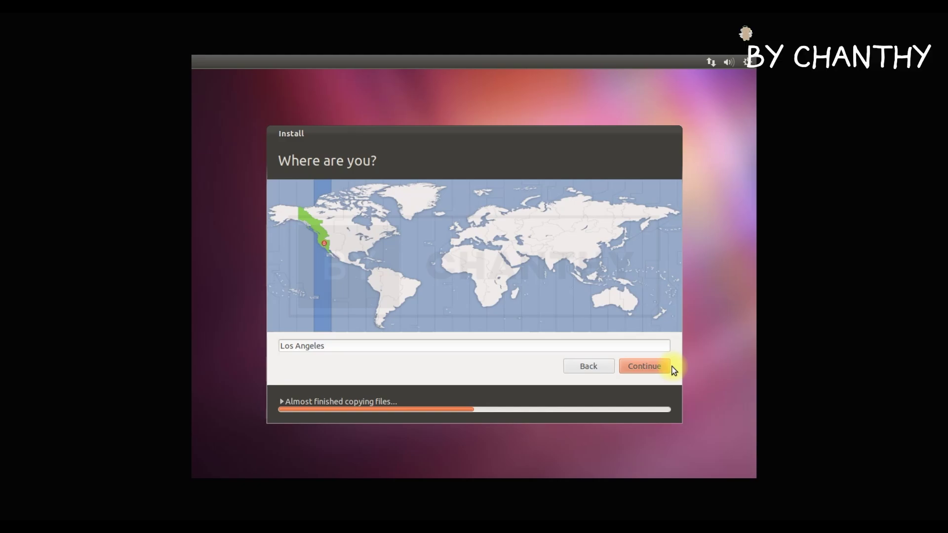
Accept Los Angeles as the location and English (US) as the keyboard layout
{"action": "left_click", "coordinate": [651, 368]}
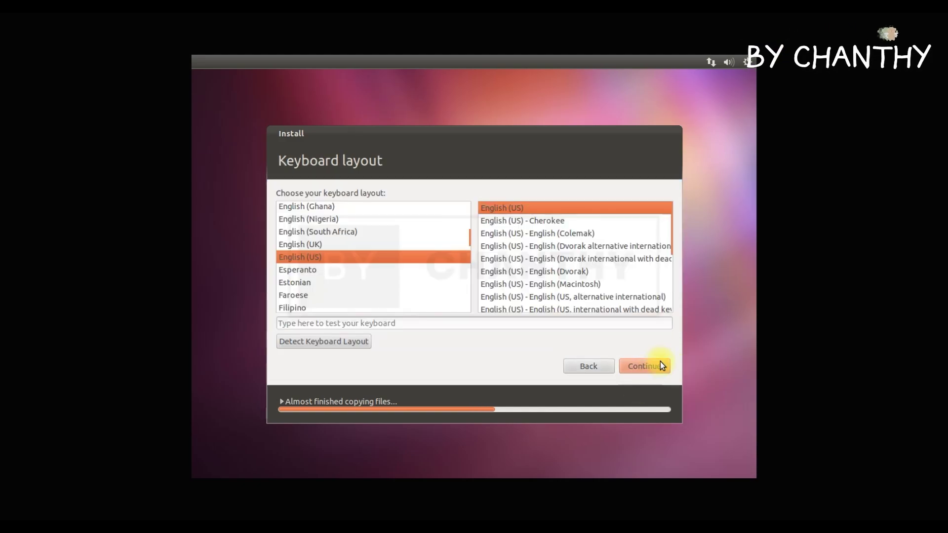
{"action": "left_click", "coordinate": [656, 367]}
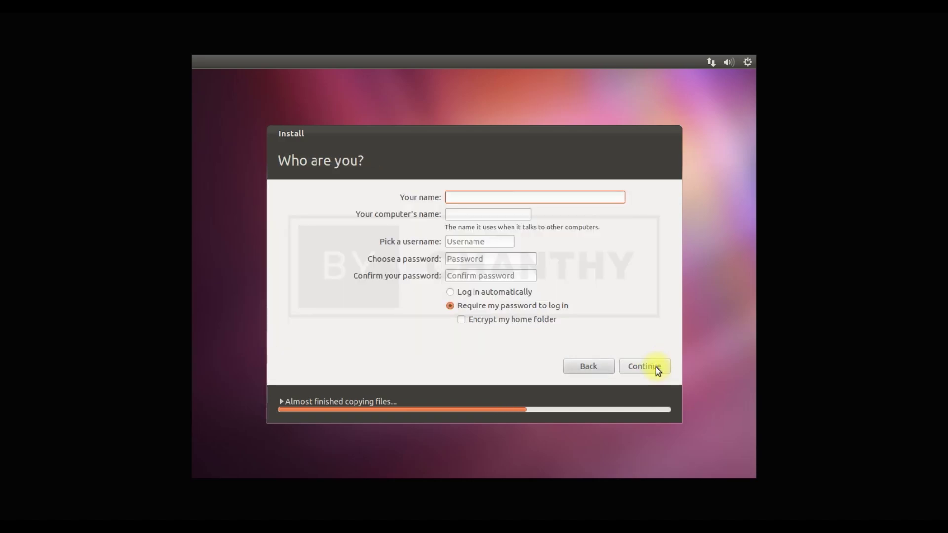
Set the name to topshare and the computer's name to topshare-ubuntu, enter and confirm the account password, and continue the installation
{"action": "type", "text": "topshare"}
{"action": "left_click_drag", "start_coordinate": [472, 217], "coordinate": [569, 276]}
{"action": "key", "text": "BackSpace"}
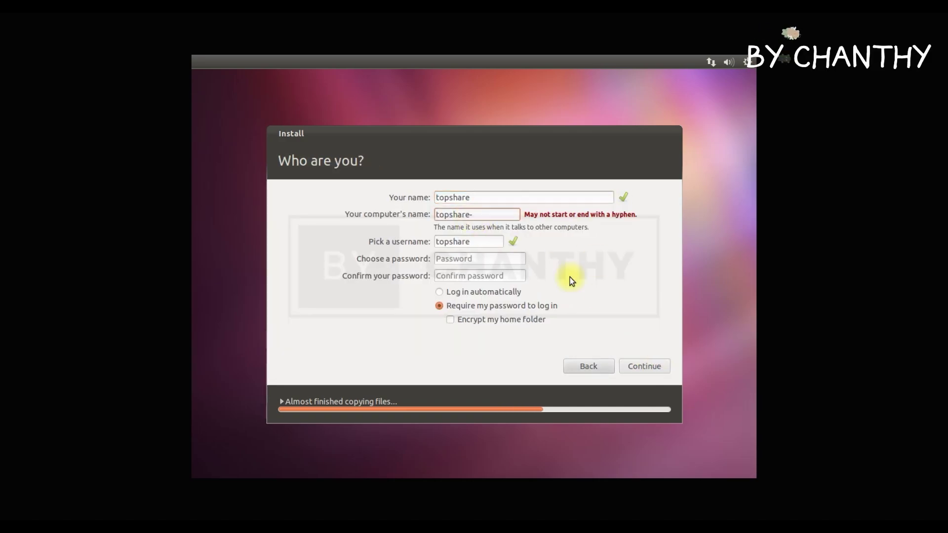
{"action": "type", "text": "ubuntu"}
{"action": "left_click", "coordinate": [493, 260]}
{"action": "type", "text": "••••••••••"}
{"action": "left_click", "coordinate": [501, 277]}
{"action": "type", "text": "••••••••••"}
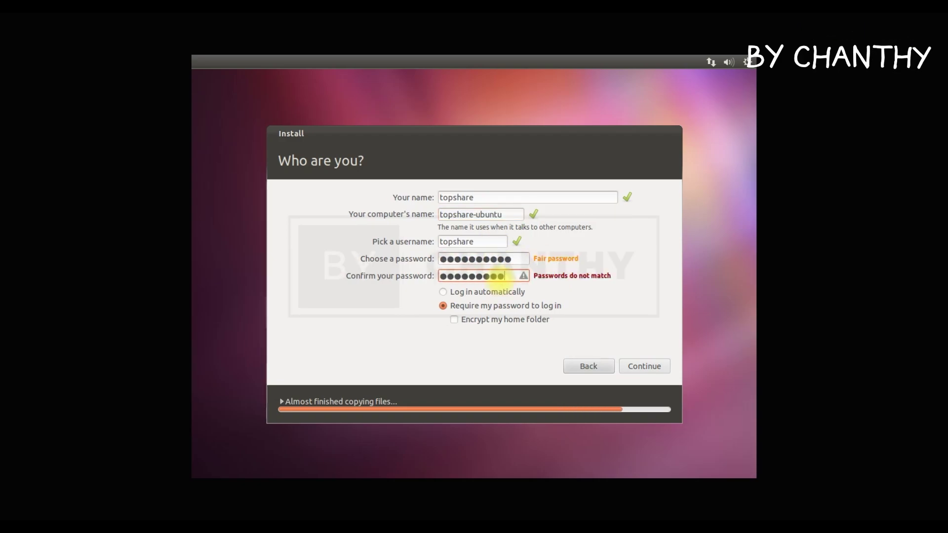
{"action": "left_click", "coordinate": [662, 365]}
{"action": "left_click", "coordinate": [661, 364]}
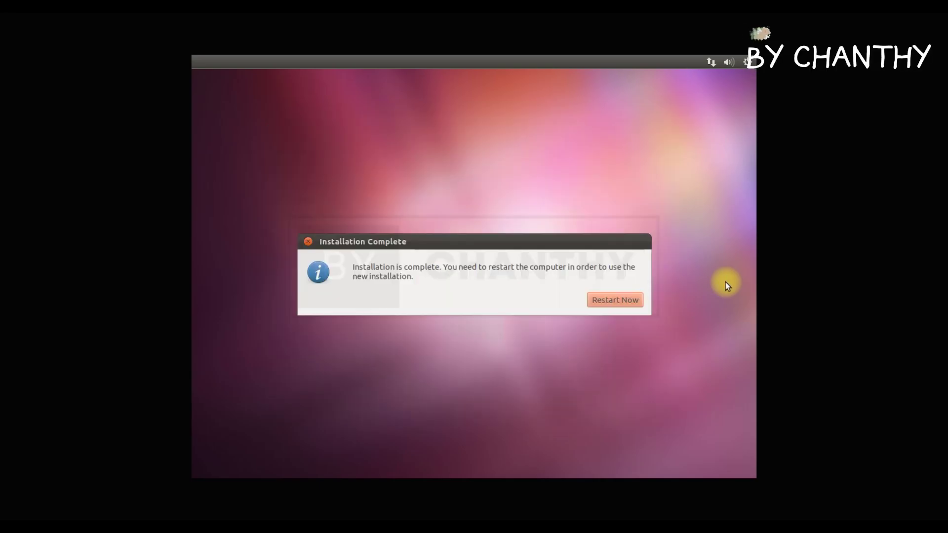
Restart the machine after the installation and log in to the topshare account with its password
{"action": "left_click", "coordinate": [618, 301]}
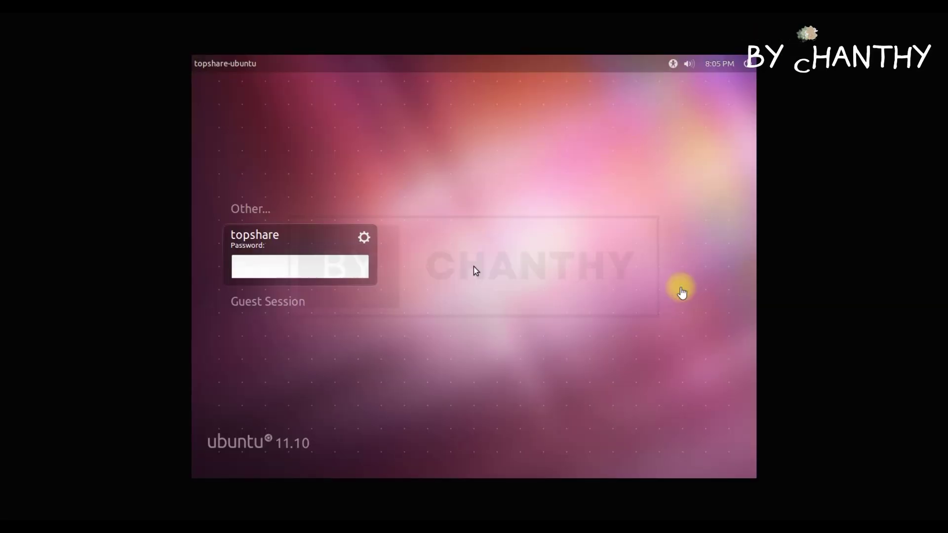
{"action": "left_click", "coordinate": [312, 265]}
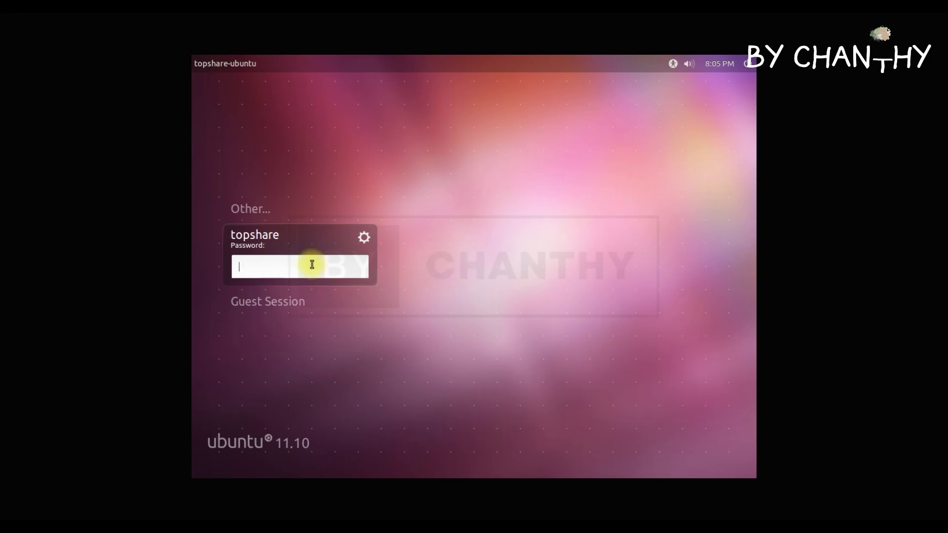
{"action": "key", "text": "Caps_Lock"}
{"action": "type", "text": "***"}
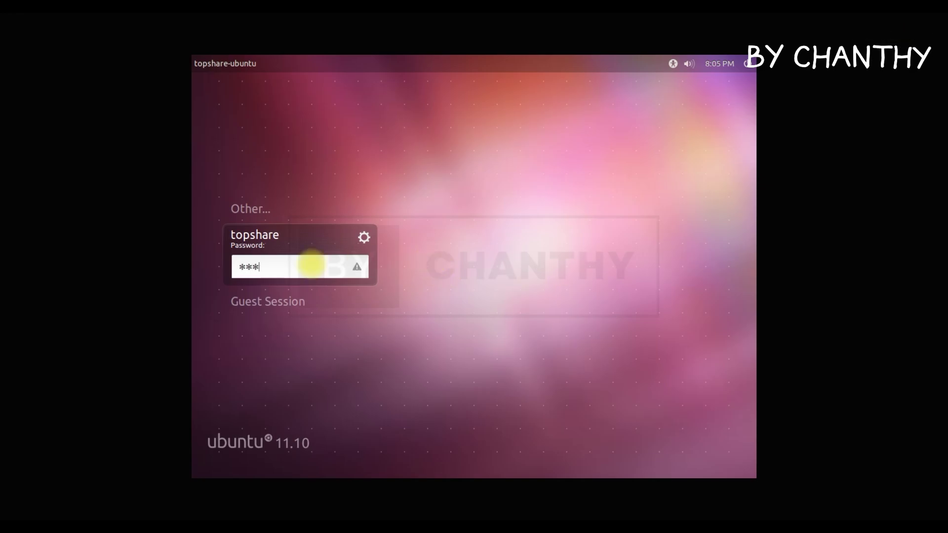
{"action": "type", "text": "**"}
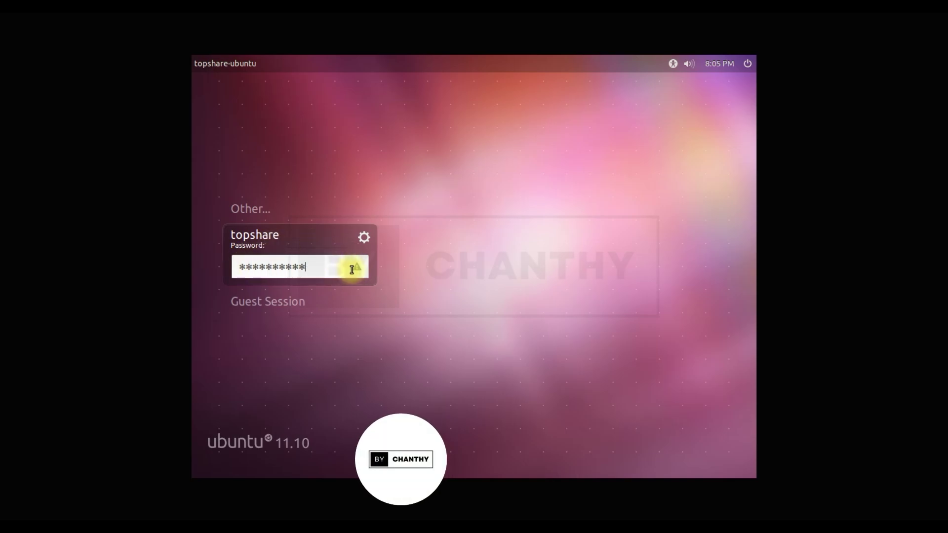
{"action": "key", "text": "Return"}
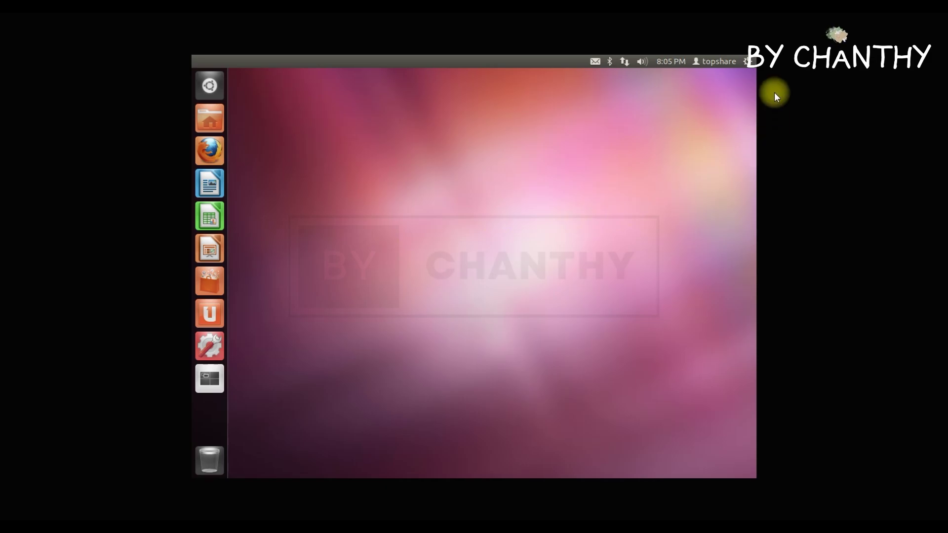
Look through the session, user account, date and messaging menus of the new desktop, and close them
{"action": "left_click", "coordinate": [747, 63]}
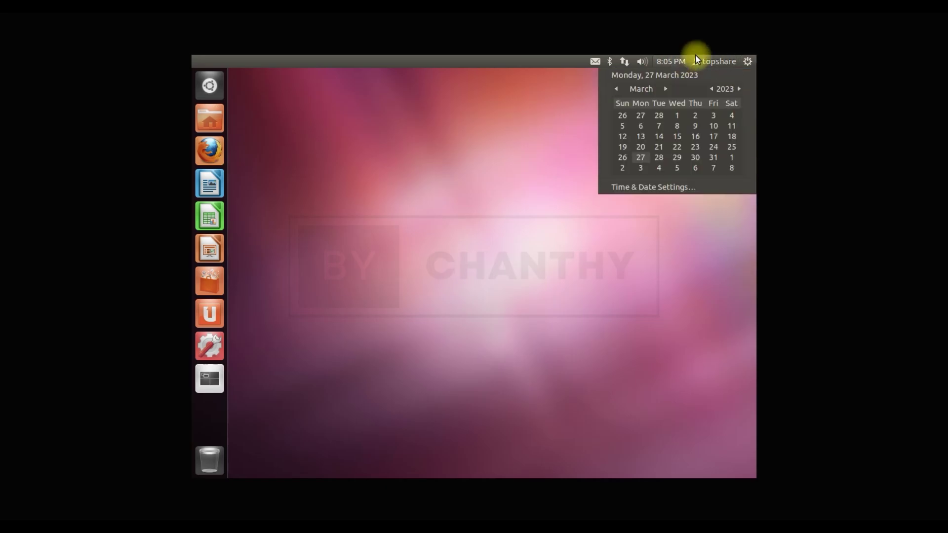
{"action": "mouse_move", "coordinate": [706, 60]}
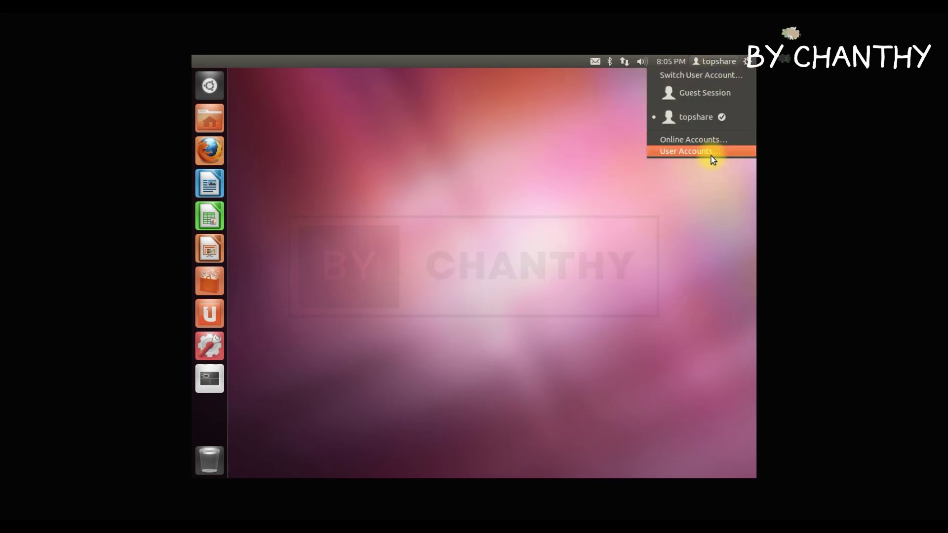
{"action": "mouse_move", "coordinate": [672, 63]}
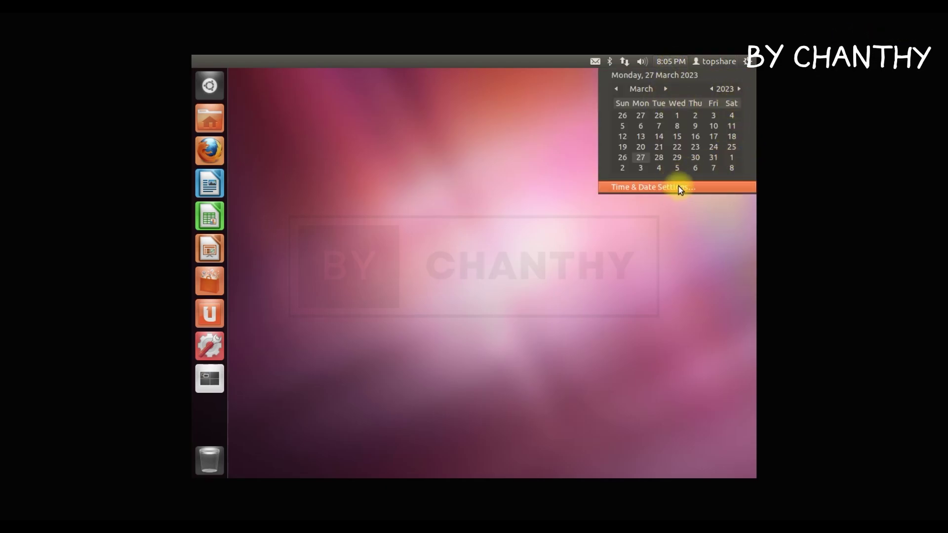
{"action": "mouse_move", "coordinate": [641, 61]}
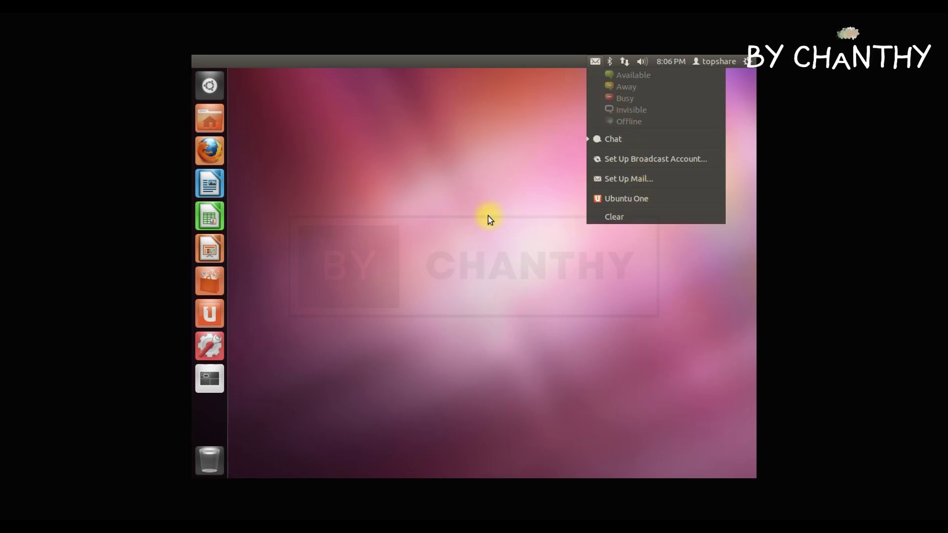
{"action": "left_click", "coordinate": [443, 218]}
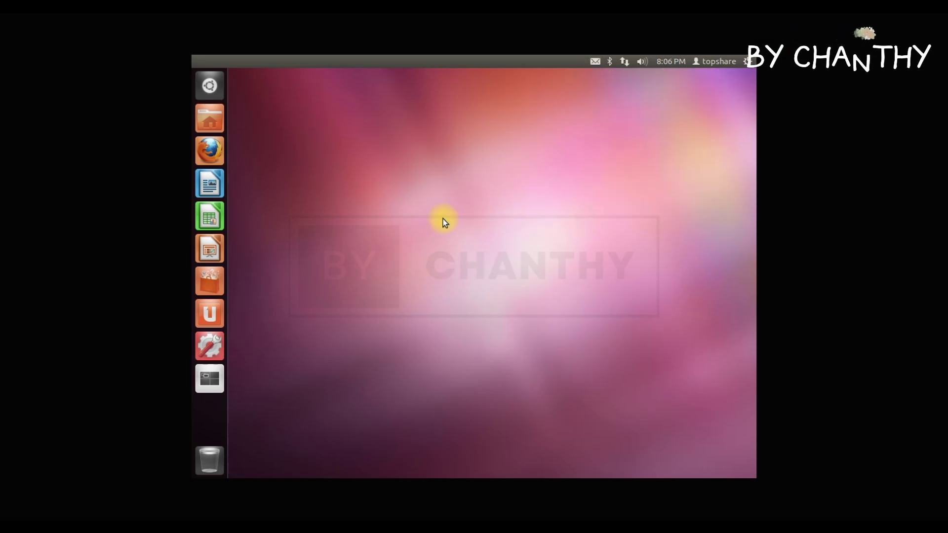
Show all installed applications in the Dash and launch Banshee Media Player
{"action": "left_click", "coordinate": [215, 86]}
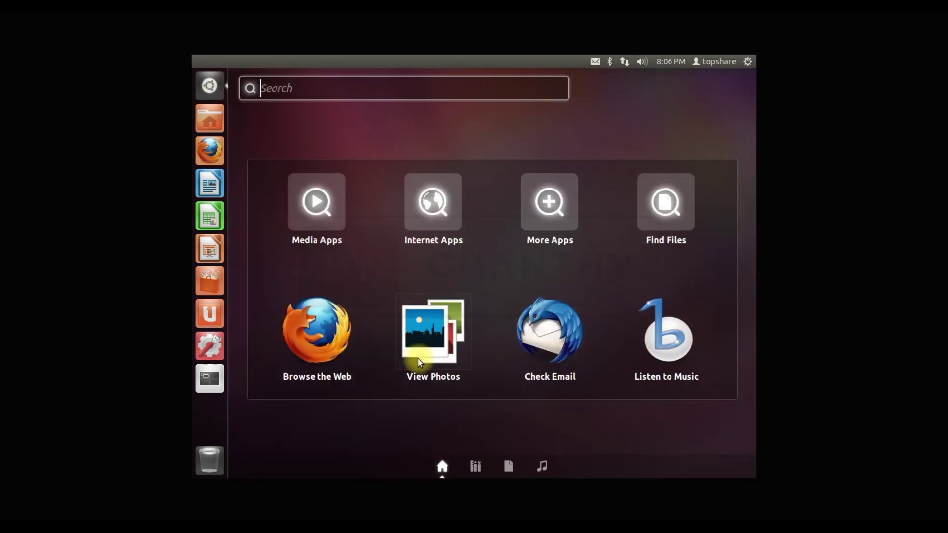
{"action": "left_click", "coordinate": [477, 467]}
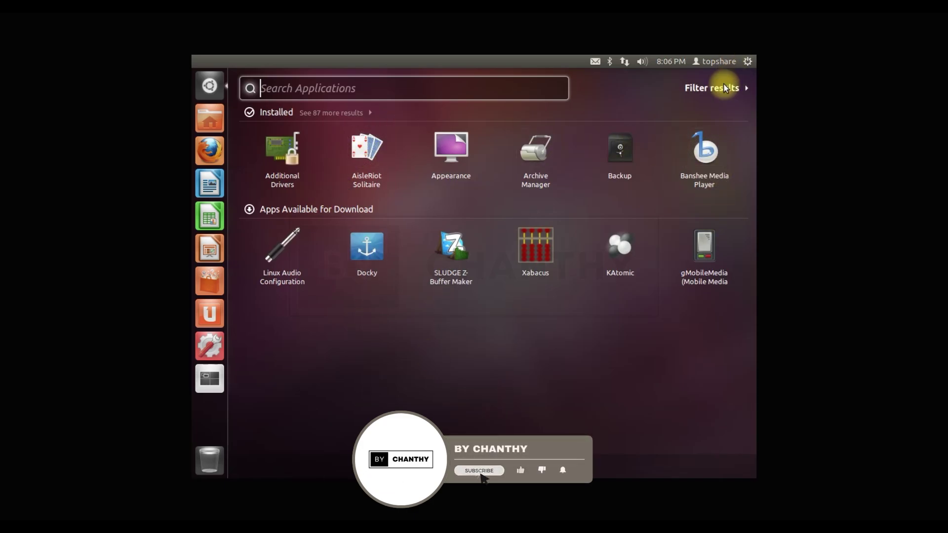
{"action": "left_click", "coordinate": [371, 111]}
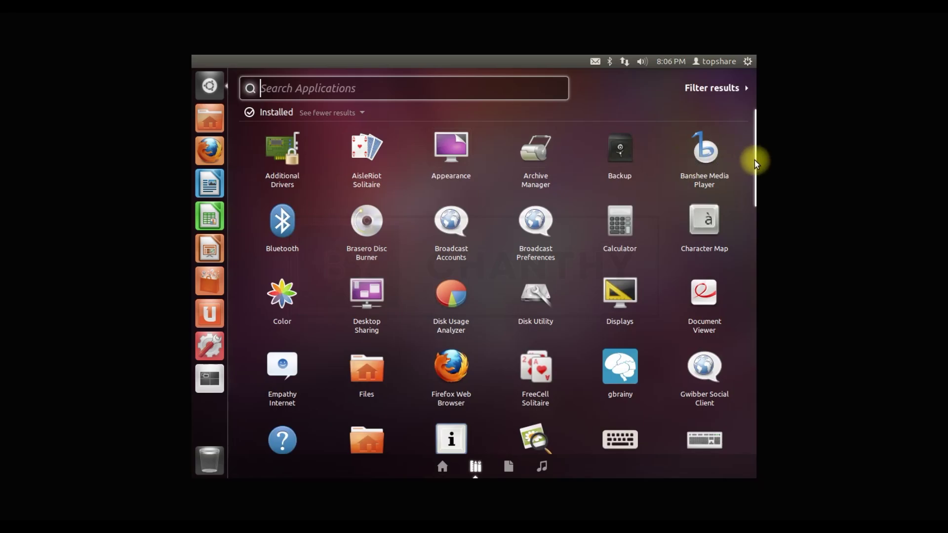
{"action": "left_click", "coordinate": [707, 158]}
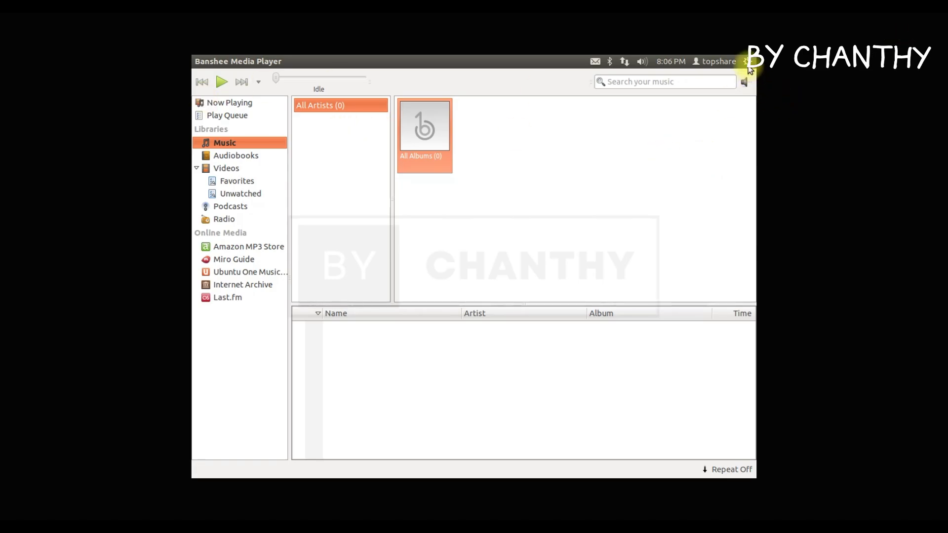
View the version information of Banshee Media Player, highlight the version text, and close the player
{"action": "left_click", "coordinate": [385, 59]}
{"action": "left_click", "coordinate": [401, 120]}
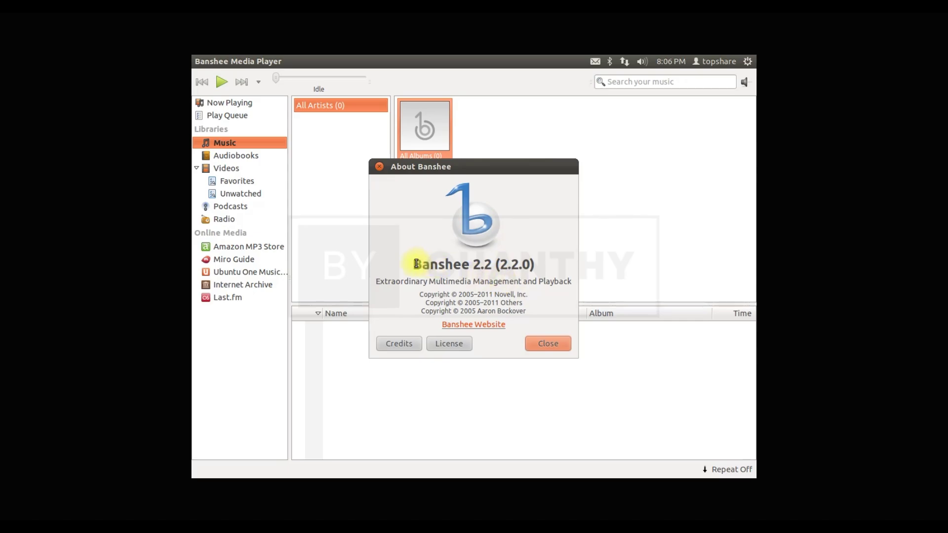
{"action": "left_click_drag", "start_coordinate": [428, 268], "coordinate": [534, 267]}
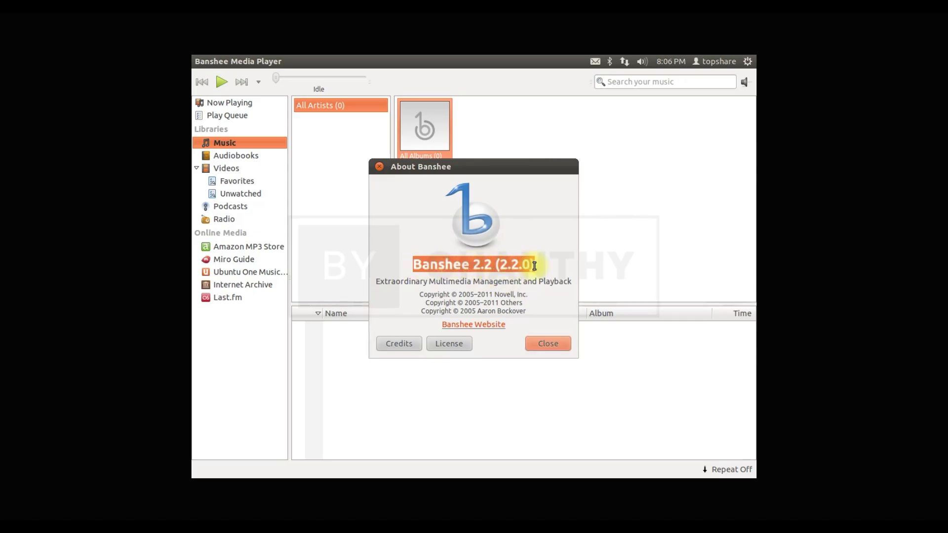
{"action": "left_click", "coordinate": [553, 344]}
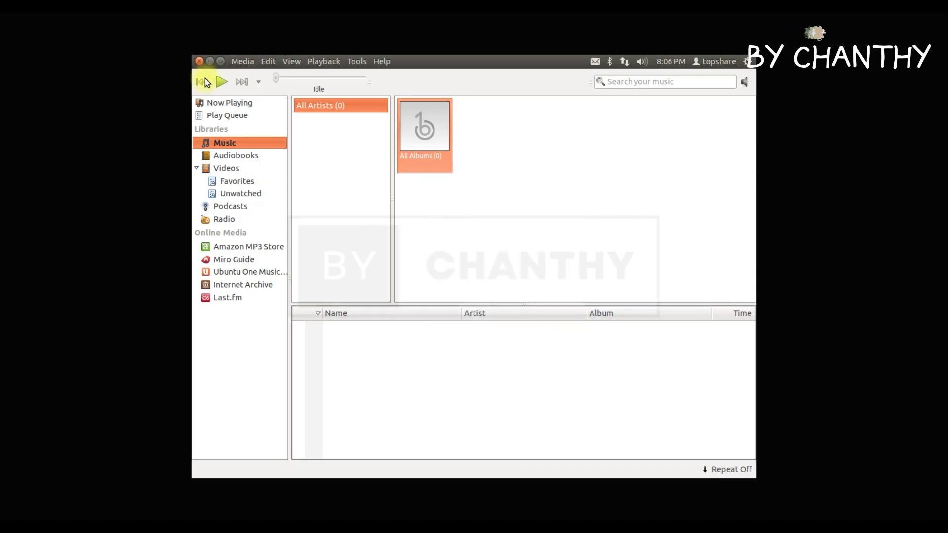
{"action": "left_click", "coordinate": [198, 62]}
Expand the list of installed applications in the Dash and look through it down to the apps available for download
{"action": "left_click", "coordinate": [207, 89]}
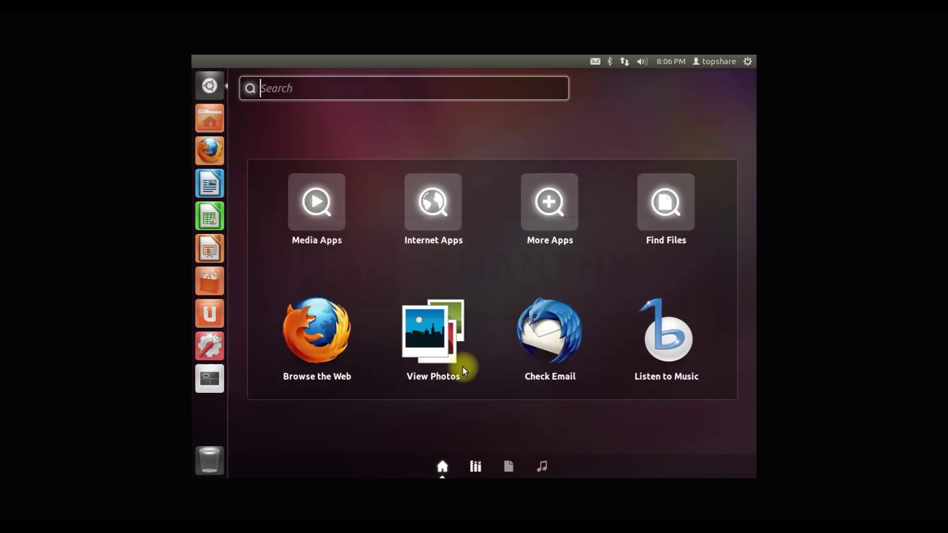
{"action": "left_click", "coordinate": [477, 461]}
{"action": "left_click", "coordinate": [359, 114]}
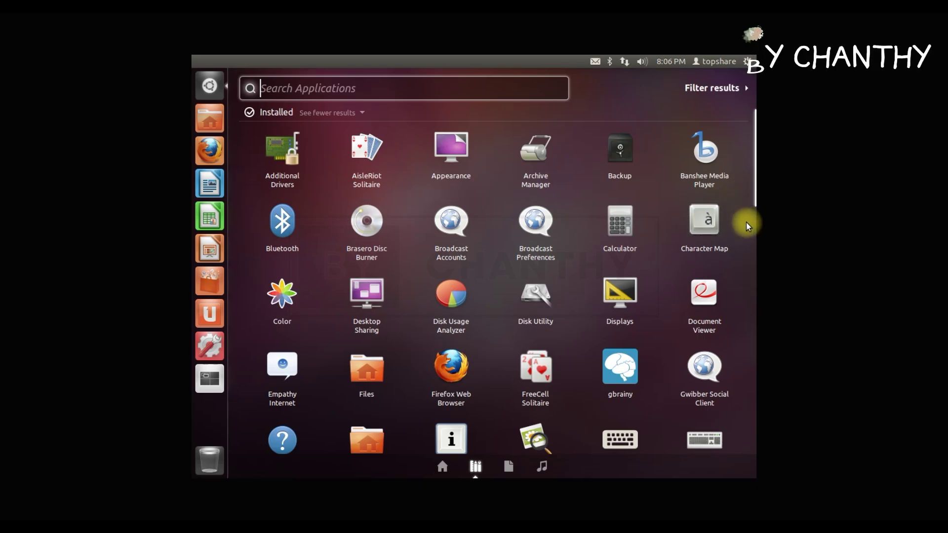
{"action": "scroll", "coordinate": [617, 266], "scroll_direction": "down", "scroll_amount": 3}
{"action": "scroll", "coordinate": [617, 266], "scroll_direction": "down", "scroll_amount": 5}
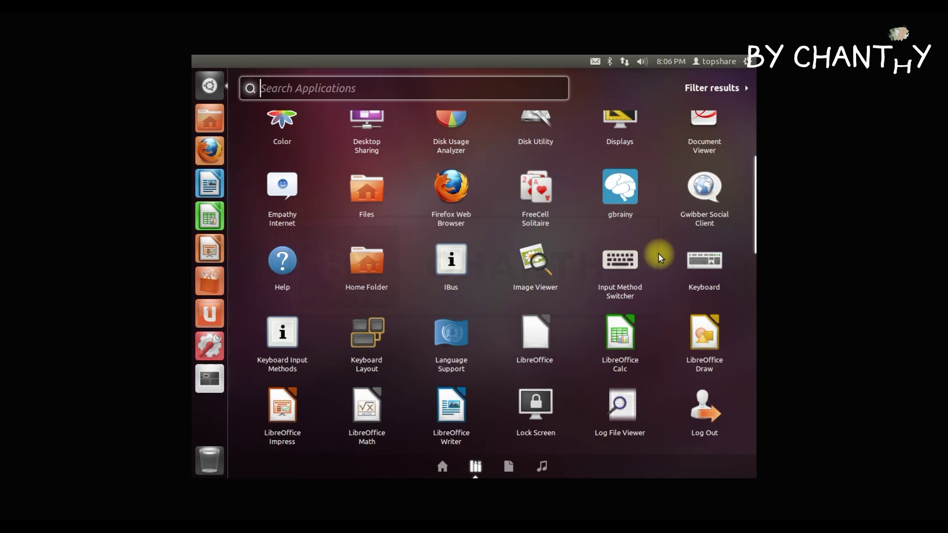
{"action": "scroll", "coordinate": [659, 253], "scroll_direction": "down", "scroll_amount": 5}
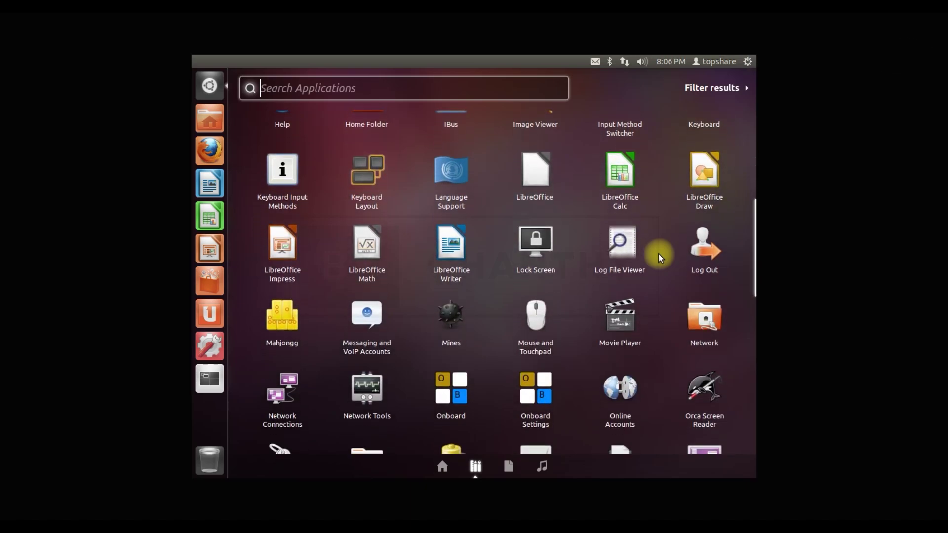
{"action": "scroll", "coordinate": [658, 253], "scroll_direction": "down", "scroll_amount": 3}
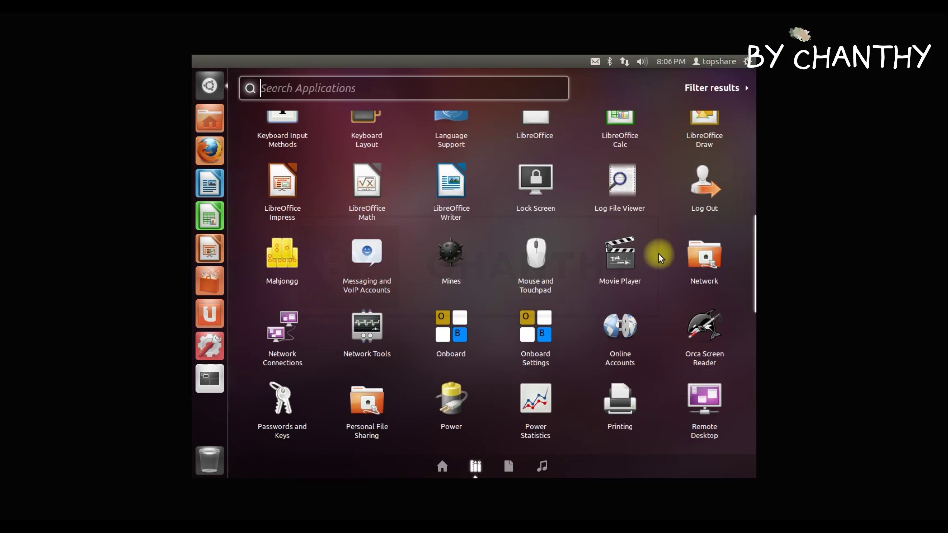
{"action": "scroll", "coordinate": [659, 252], "scroll_direction": "down", "scroll_amount": 3}
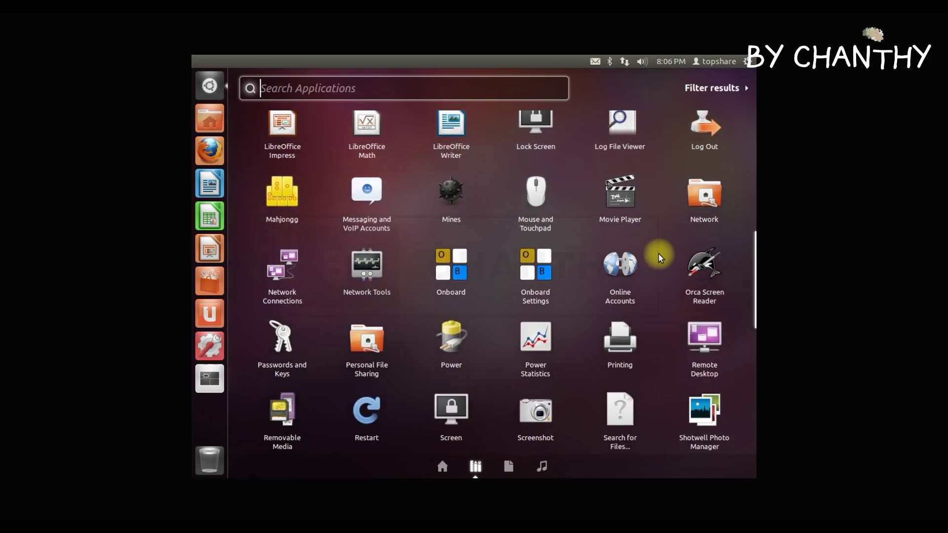
{"action": "scroll", "coordinate": [658, 253], "scroll_direction": "down", "scroll_amount": 3}
{"action": "scroll", "coordinate": [658, 253], "scroll_direction": "down", "scroll_amount": 3}
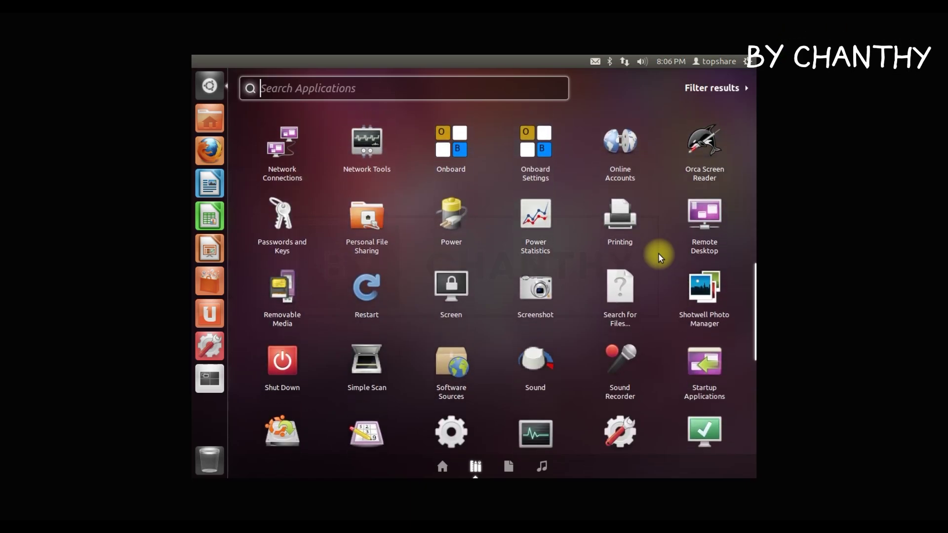
{"action": "scroll", "coordinate": [659, 253], "scroll_direction": "down", "scroll_amount": 3}
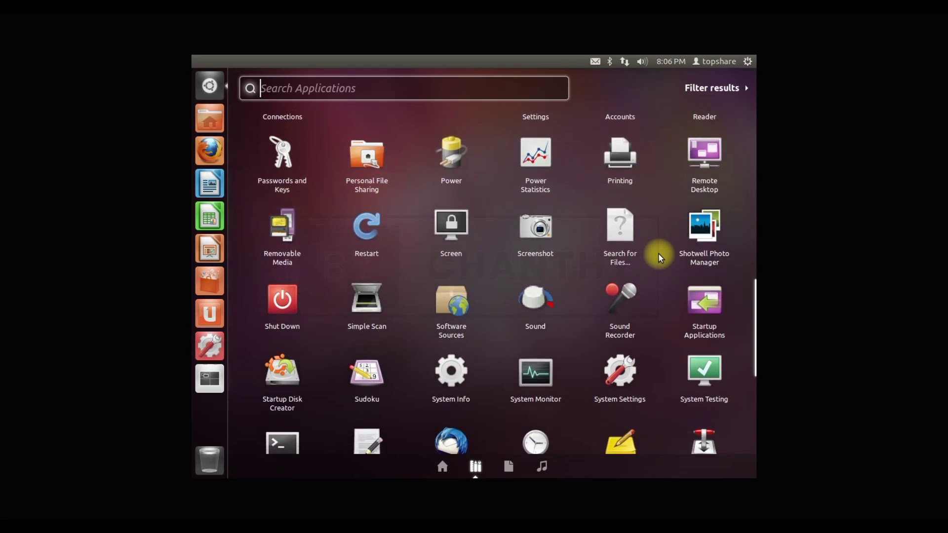
{"action": "scroll", "coordinate": [659, 253], "scroll_direction": "down", "scroll_amount": 3}
{"action": "scroll", "coordinate": [659, 252], "scroll_direction": "down", "scroll_amount": 3}
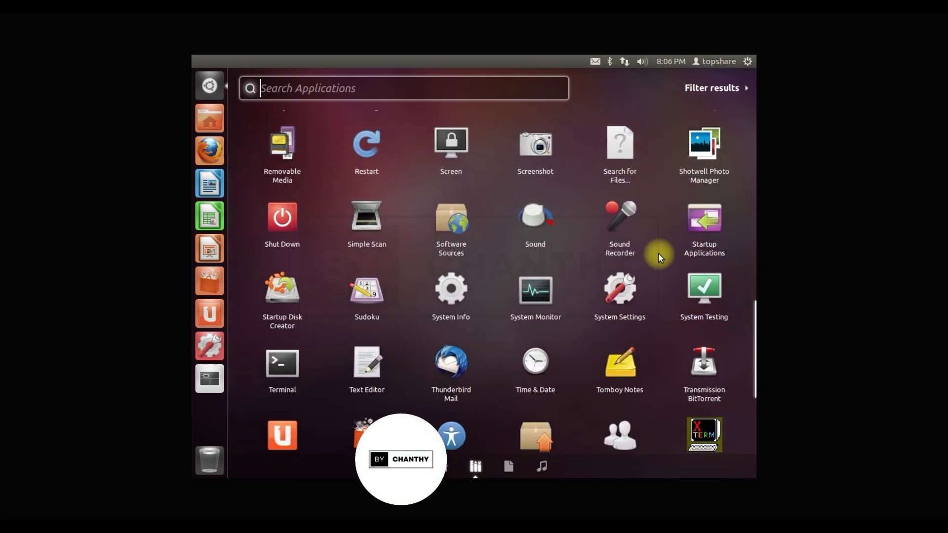
{"action": "scroll", "coordinate": [658, 253], "scroll_direction": "down", "scroll_amount": 3}
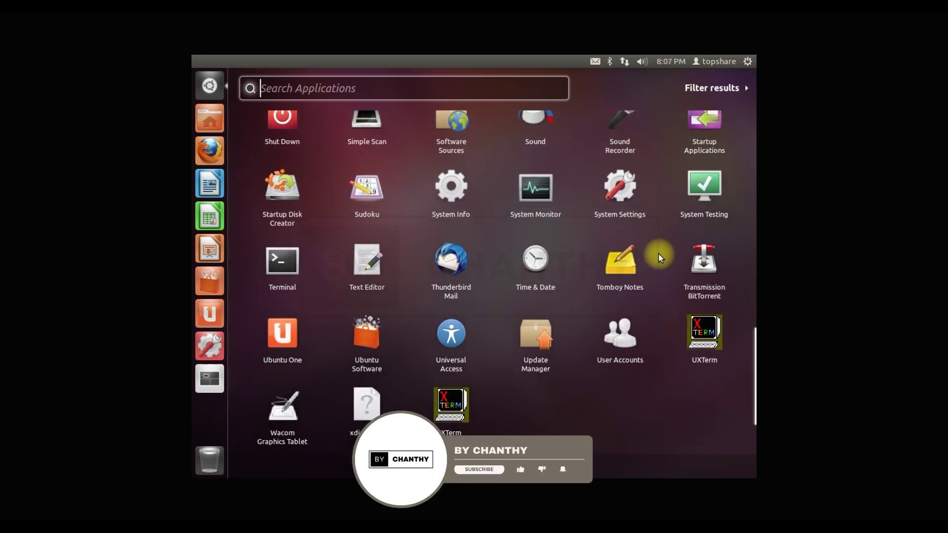
{"action": "scroll", "coordinate": [659, 252], "scroll_direction": "down", "scroll_amount": 3}
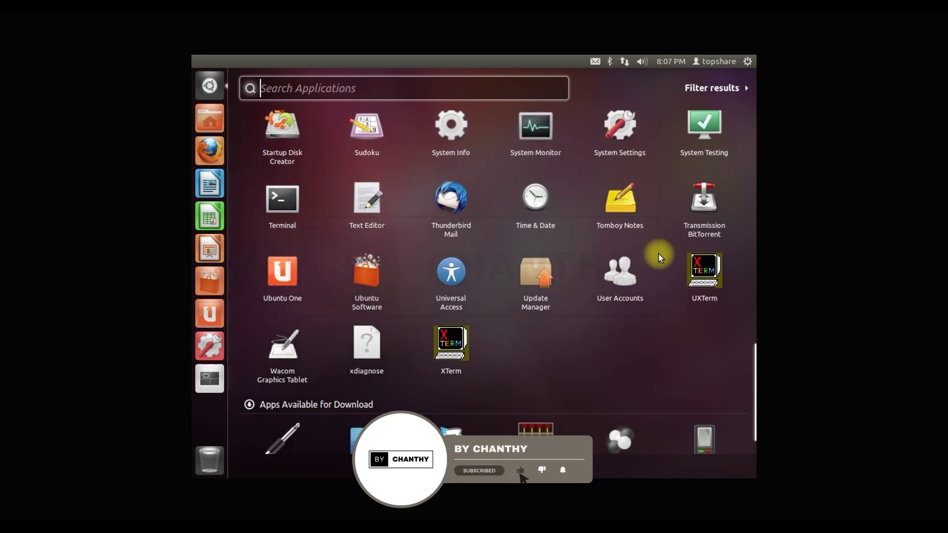
{"action": "scroll", "coordinate": [659, 254], "scroll_direction": "down", "scroll_amount": 3}
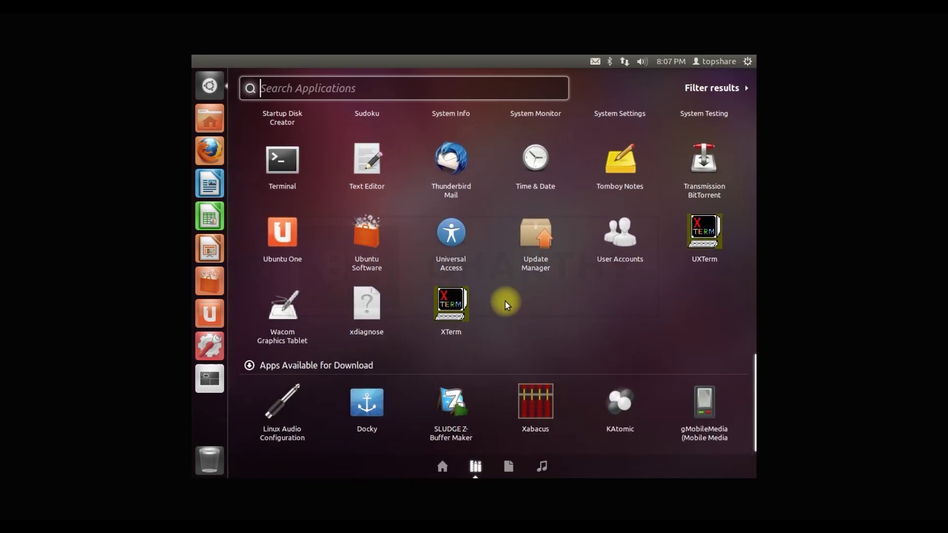
Open the Home folder, move its window across the desktop, and maximize and restore it
{"action": "left_click", "coordinate": [212, 120]}
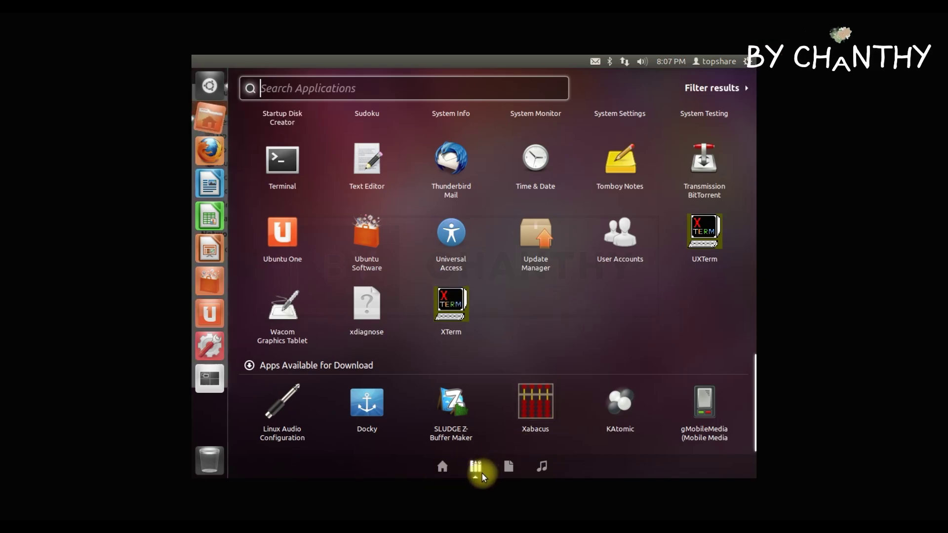
{"action": "left_click", "coordinate": [204, 73]}
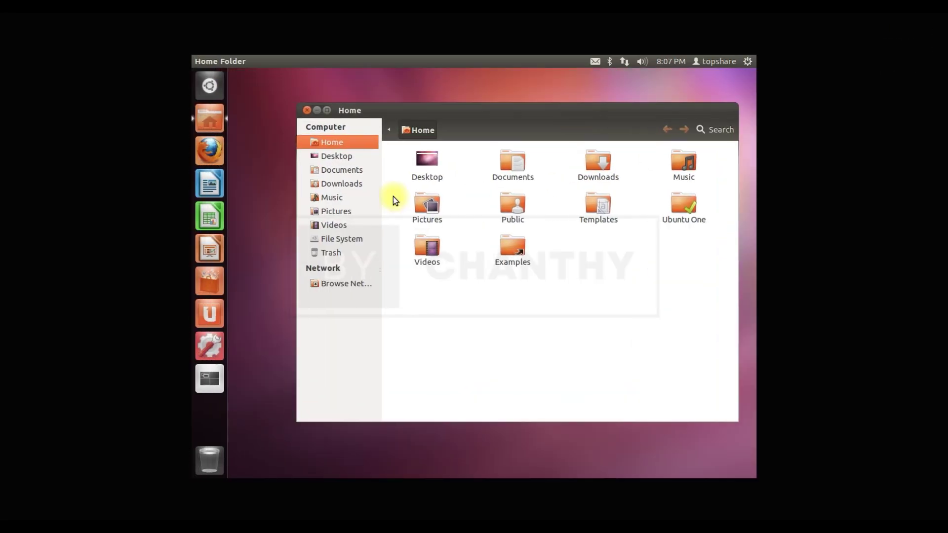
{"action": "left_click_drag", "start_coordinate": [471, 108], "coordinate": [395, 125]}
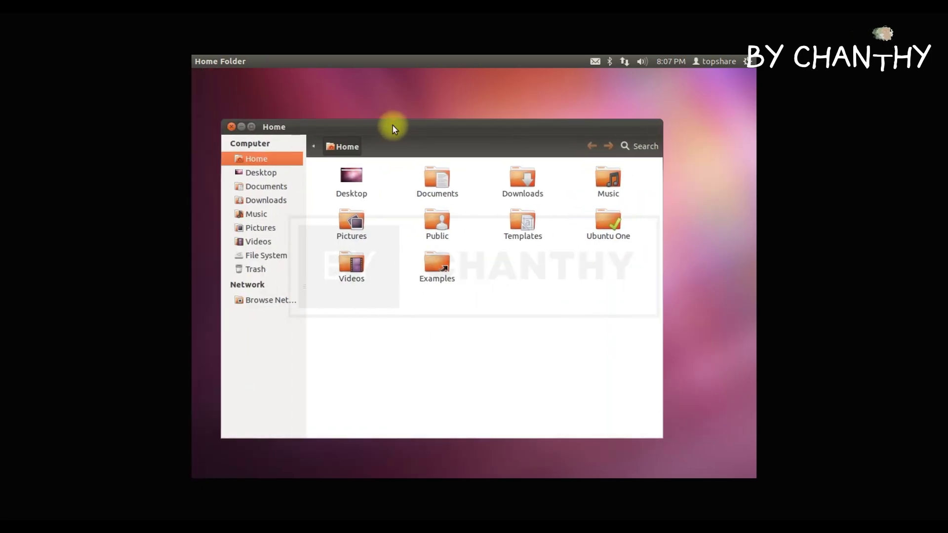
{"action": "left_click", "coordinate": [252, 128]}
{"action": "left_click", "coordinate": [221, 61]}
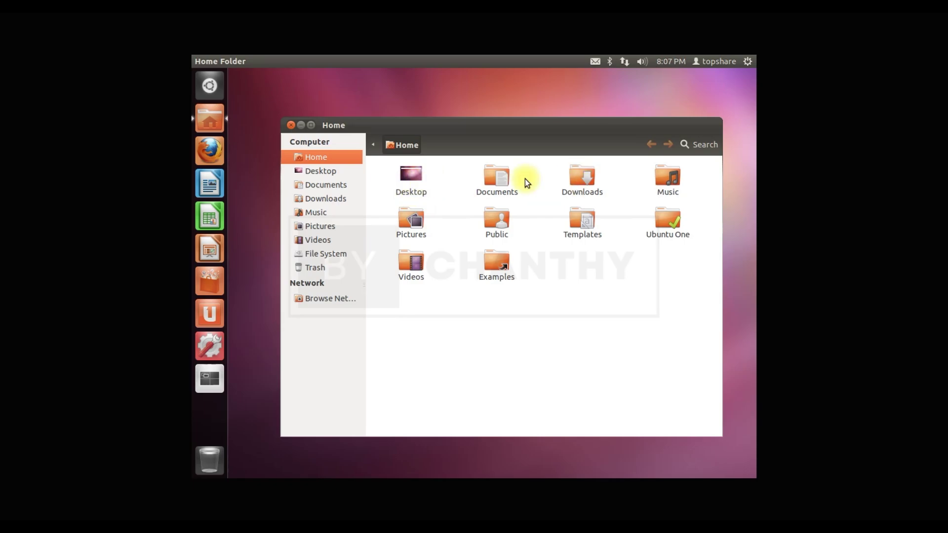
Look through the Music, Pictures, Videos and Trash folders, and close the file manager
{"action": "double_click", "coordinate": [669, 190]}
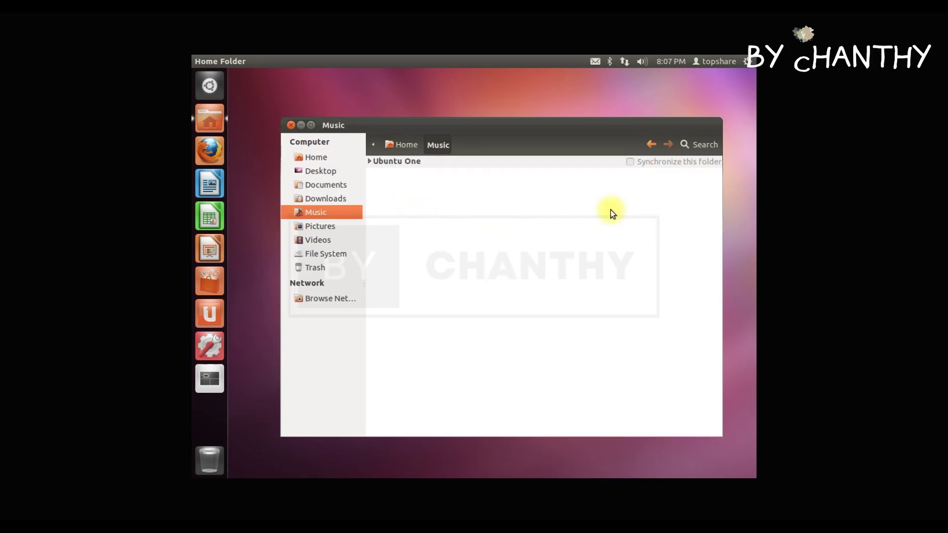
{"action": "left_click", "coordinate": [371, 146]}
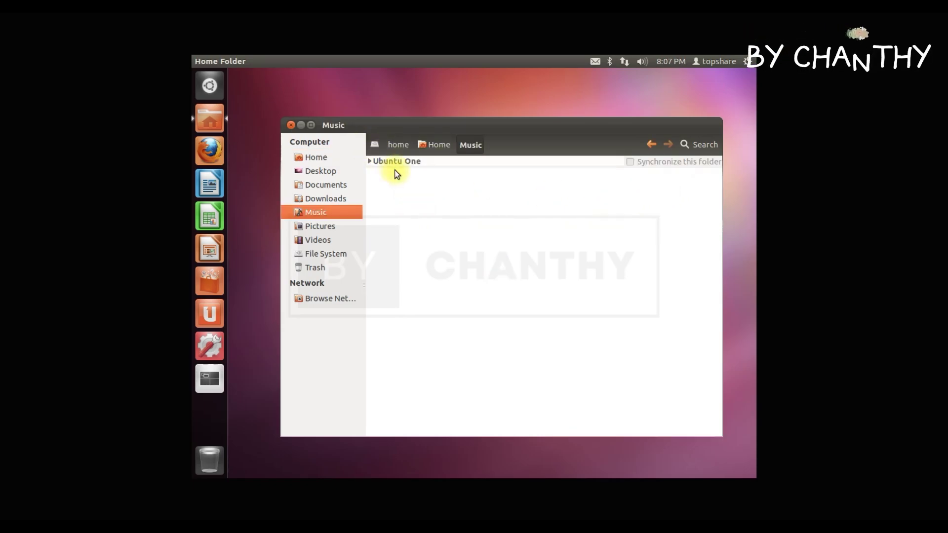
{"action": "left_click", "coordinate": [317, 228]}
{"action": "left_click", "coordinate": [318, 240]}
{"action": "left_click", "coordinate": [319, 267]}
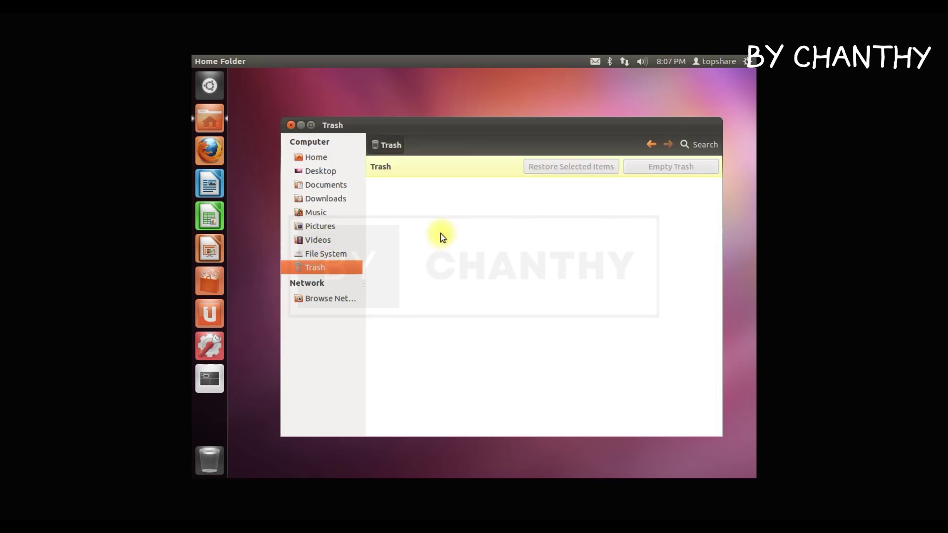
{"action": "left_click", "coordinate": [289, 125]}
Launch the Firefox web browser and view its list of open tabs
{"action": "left_click", "coordinate": [215, 156]}
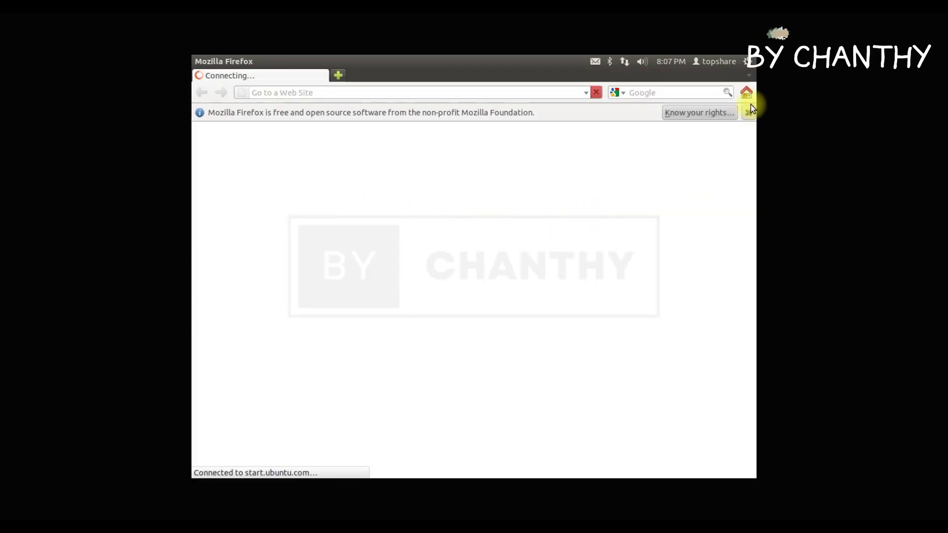
{"action": "left_click", "coordinate": [747, 76]}
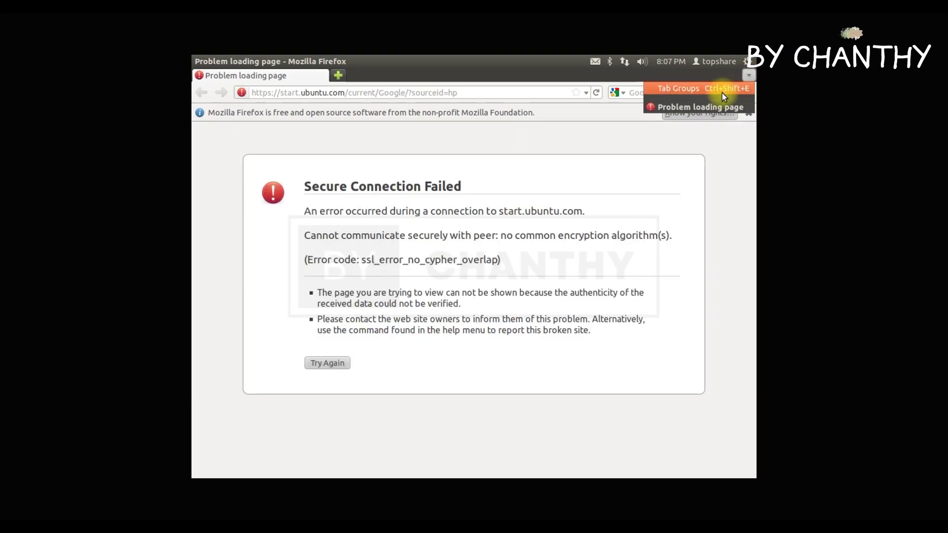
{"action": "left_click", "coordinate": [725, 155]}
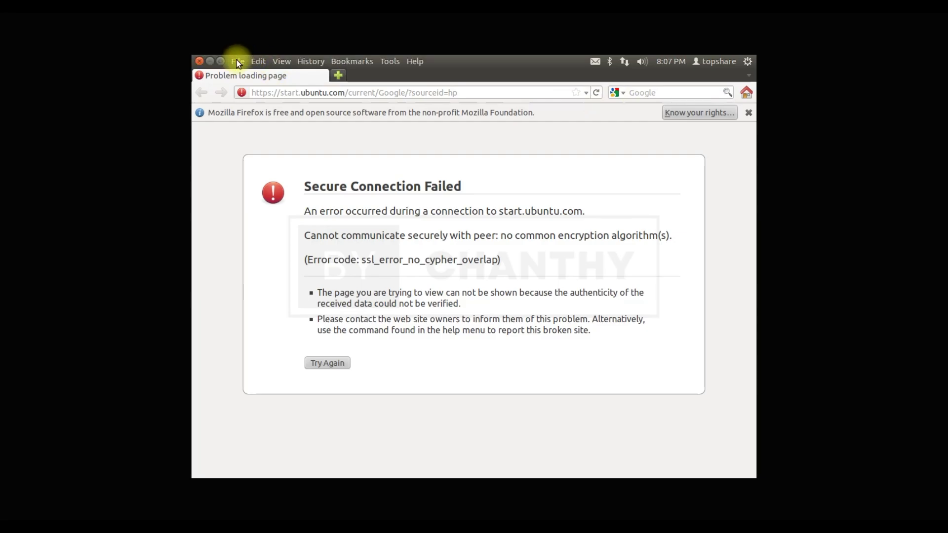
View the version information of Firefox and close the browser
{"action": "left_click", "coordinate": [414, 61]}
{"action": "left_click", "coordinate": [434, 164]}
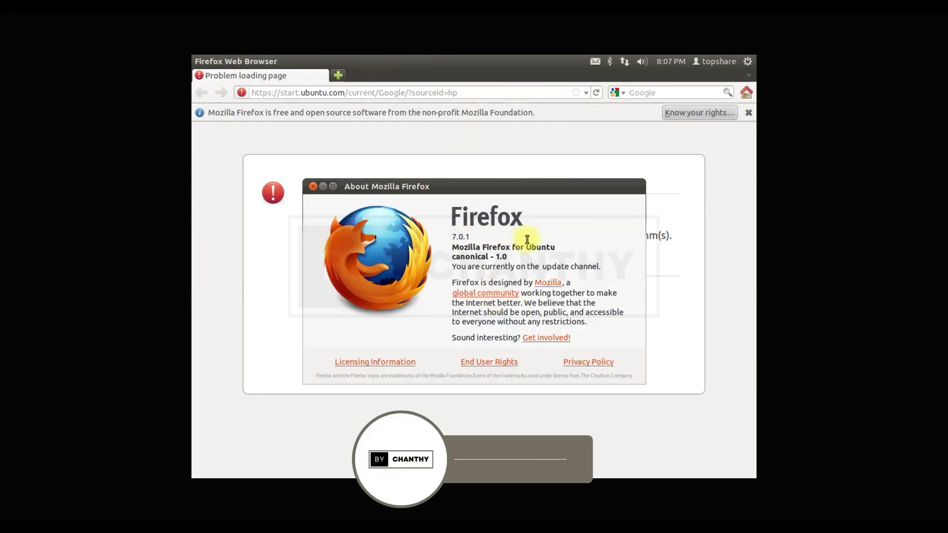
{"action": "left_click", "coordinate": [314, 188]}
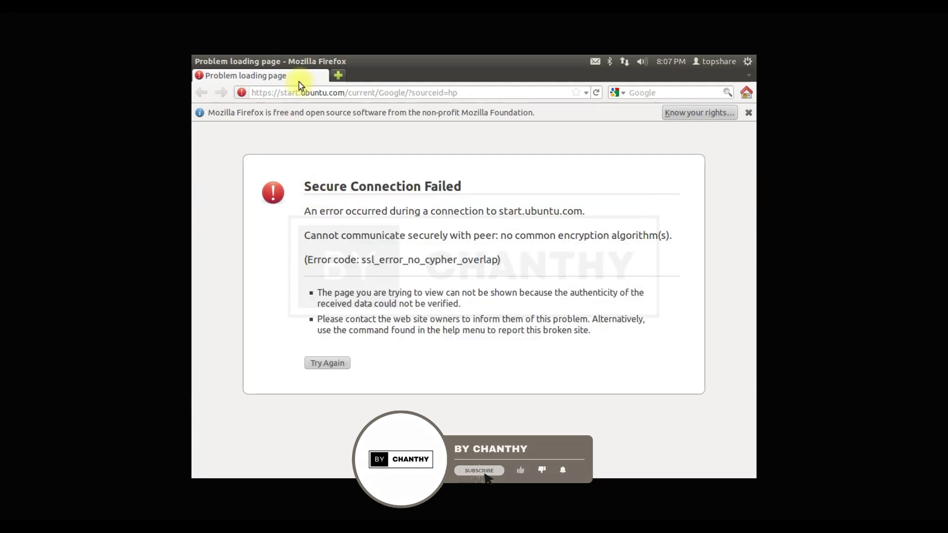
{"action": "left_click", "coordinate": [199, 61]}
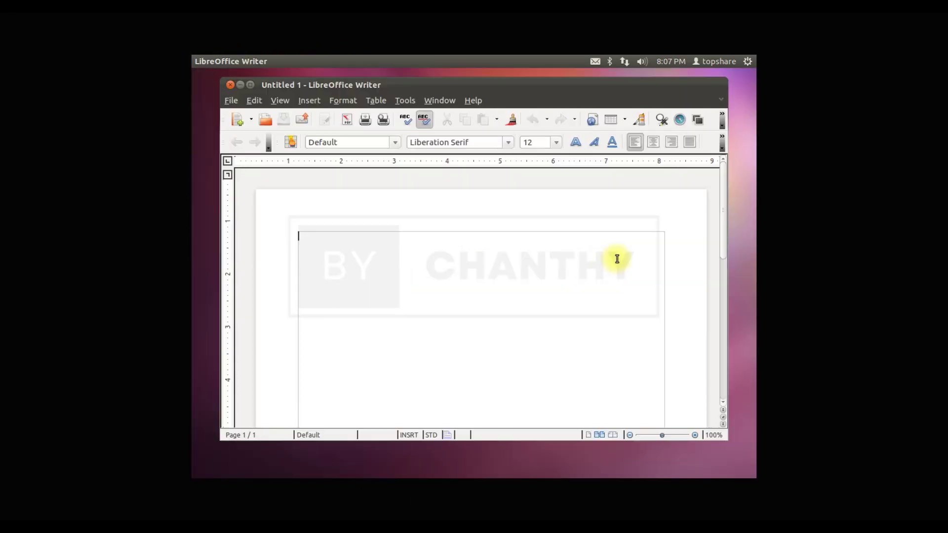
Maximize the LibreOffice Writer window and look over the blank document page
{"action": "left_click", "coordinate": [251, 85]}
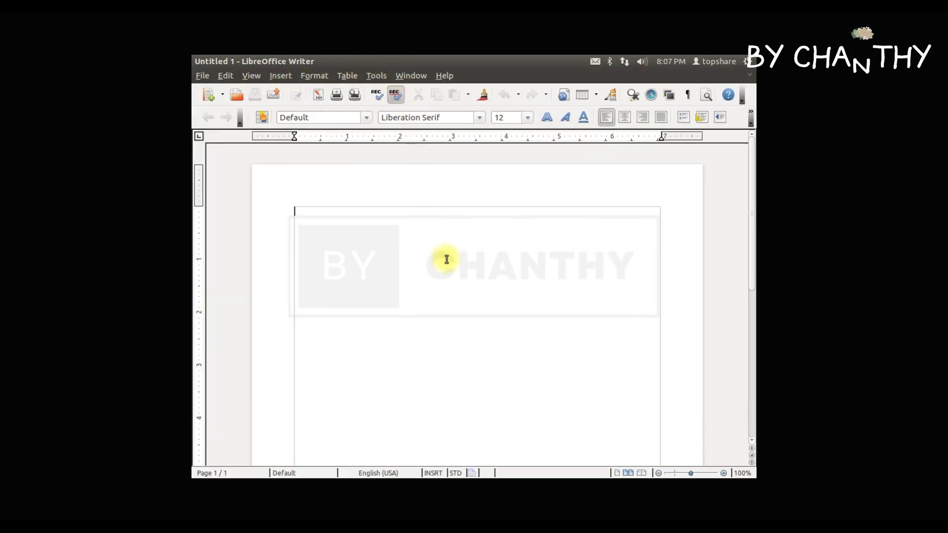
{"action": "scroll", "coordinate": [442, 309], "scroll_direction": "down", "scroll_amount": 10}
{"action": "scroll", "coordinate": [441, 308], "scroll_direction": "up", "scroll_amount": 10}
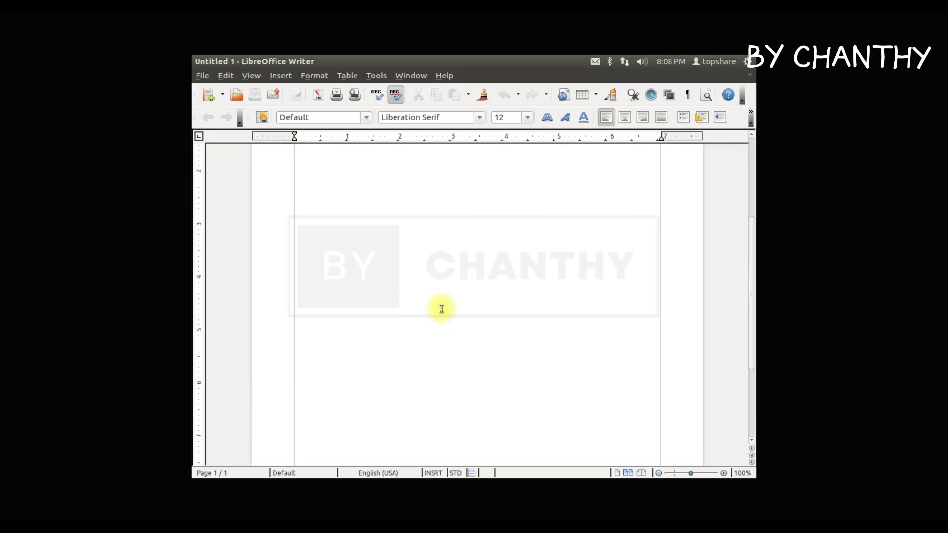
View the LibreOffice version information from Writer, highlight the version text, and close Writer
{"action": "left_click", "coordinate": [440, 76]}
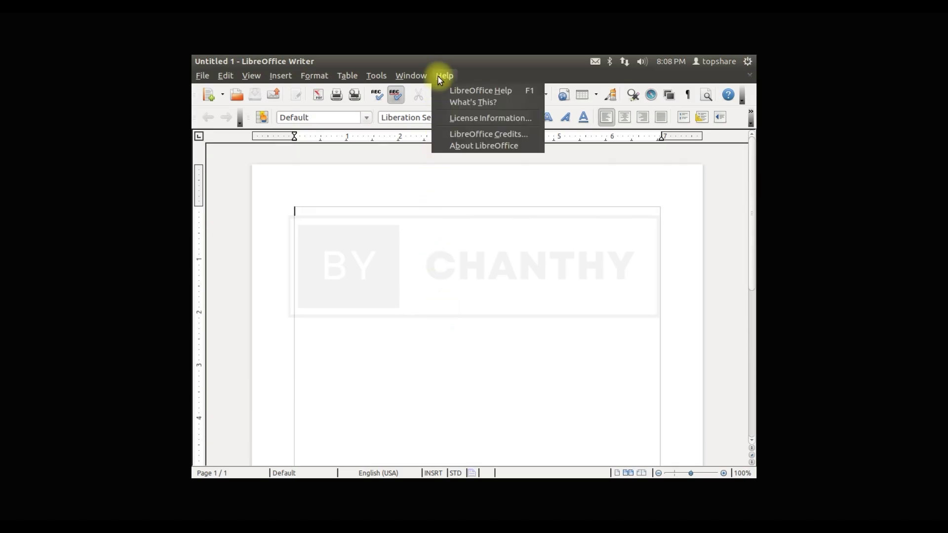
{"action": "left_click", "coordinate": [472, 144]}
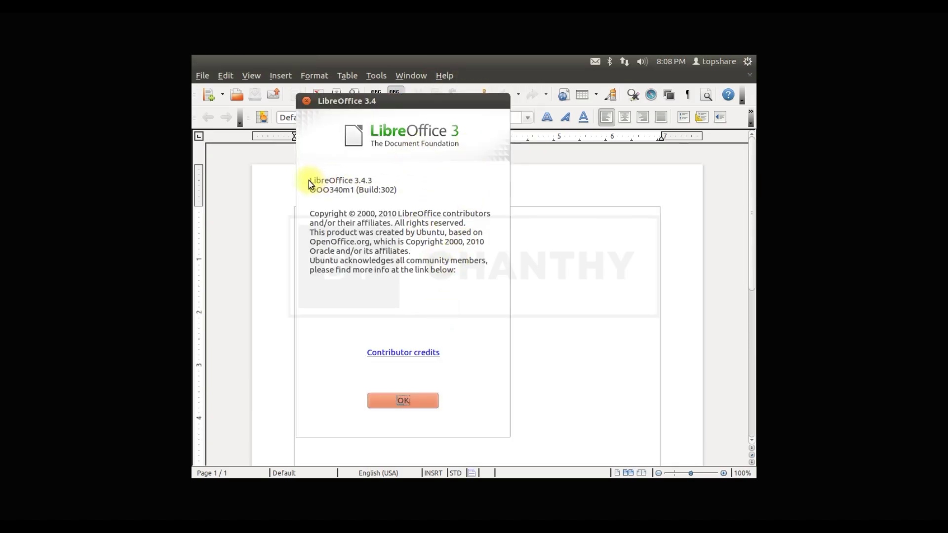
{"action": "left_click_drag", "start_coordinate": [372, 182], "coordinate": [310, 189]}
{"action": "left_click", "coordinate": [409, 191]}
{"action": "left_click", "coordinate": [420, 405]}
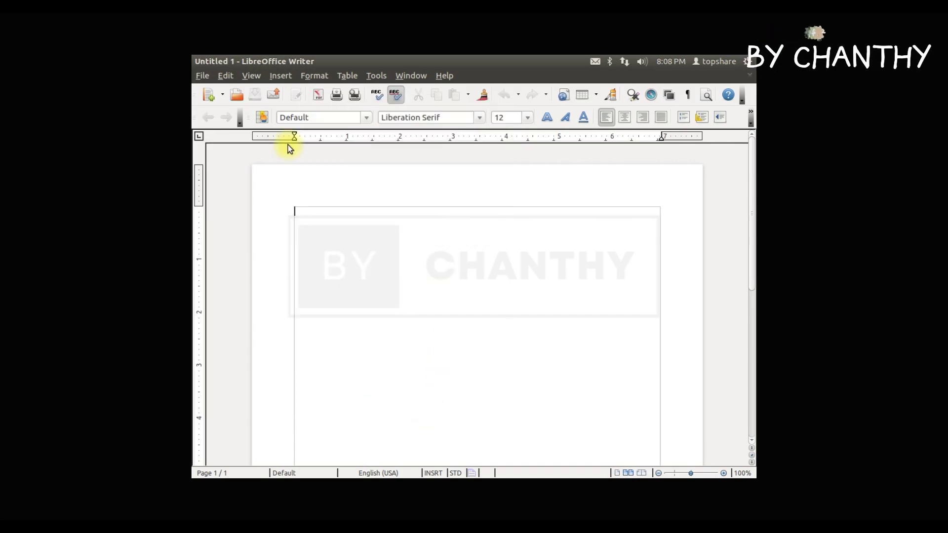
{"action": "left_click", "coordinate": [200, 61]}
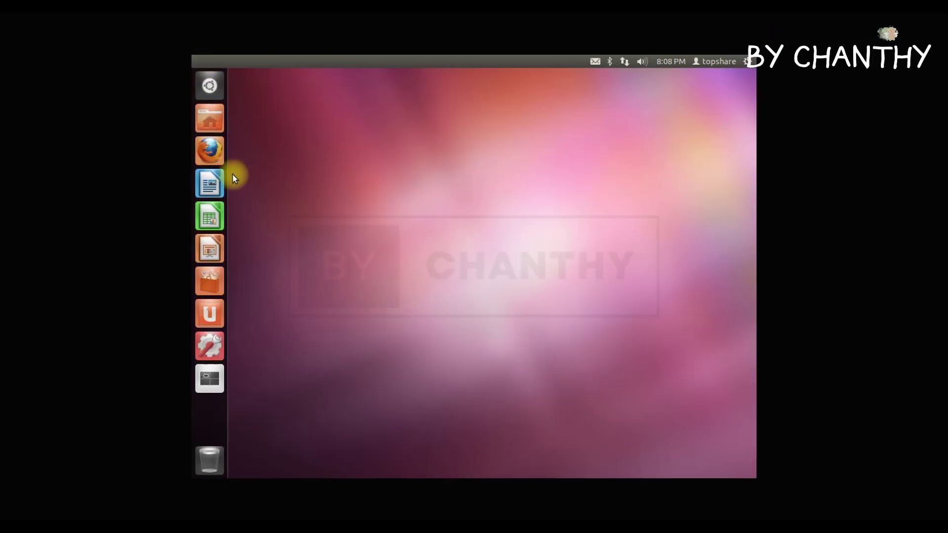
Launch LibreOffice Calc, select cell H14, view the version information, and close Calc
{"action": "left_click", "coordinate": [209, 216]}
{"action": "left_click", "coordinate": [446, 307]}
{"action": "left_click", "coordinate": [546, 289]}
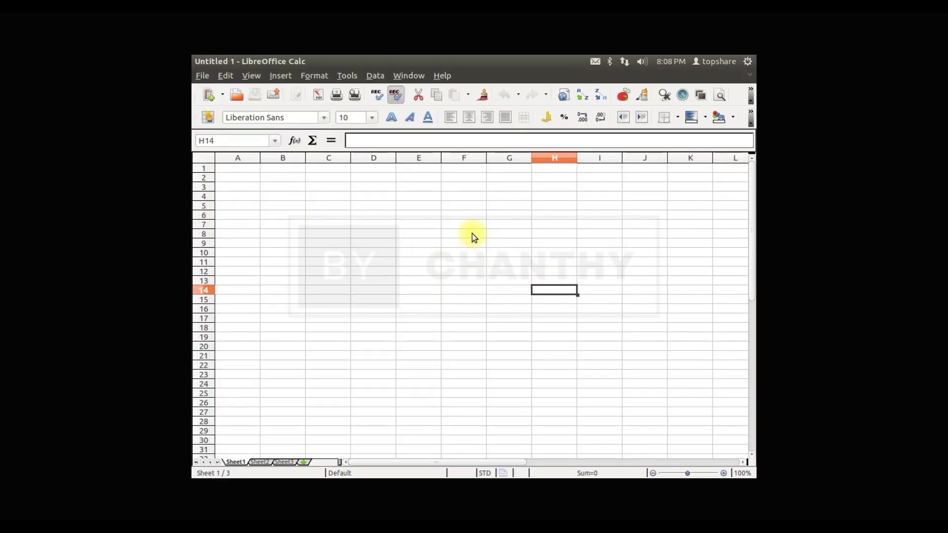
{"action": "left_click", "coordinate": [447, 77]}
{"action": "left_click", "coordinate": [467, 149]}
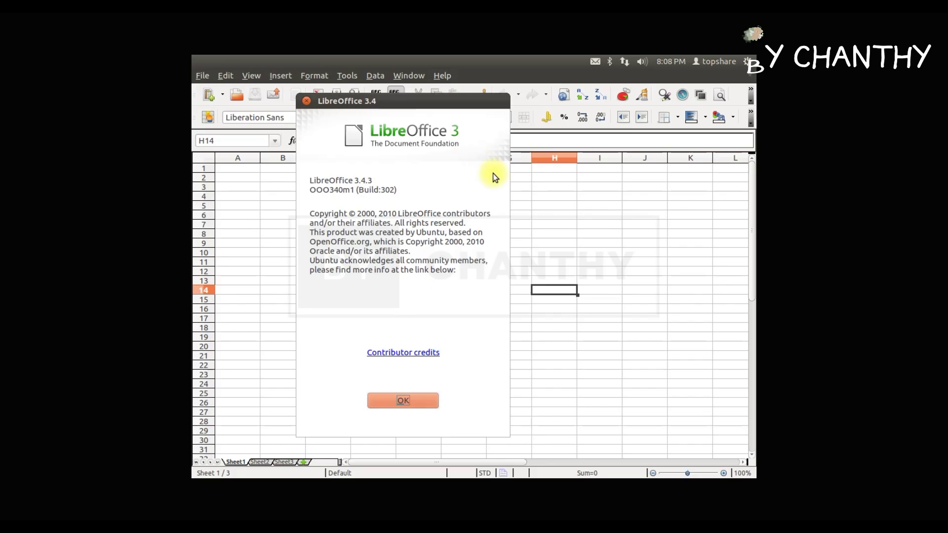
{"action": "left_click", "coordinate": [420, 401]}
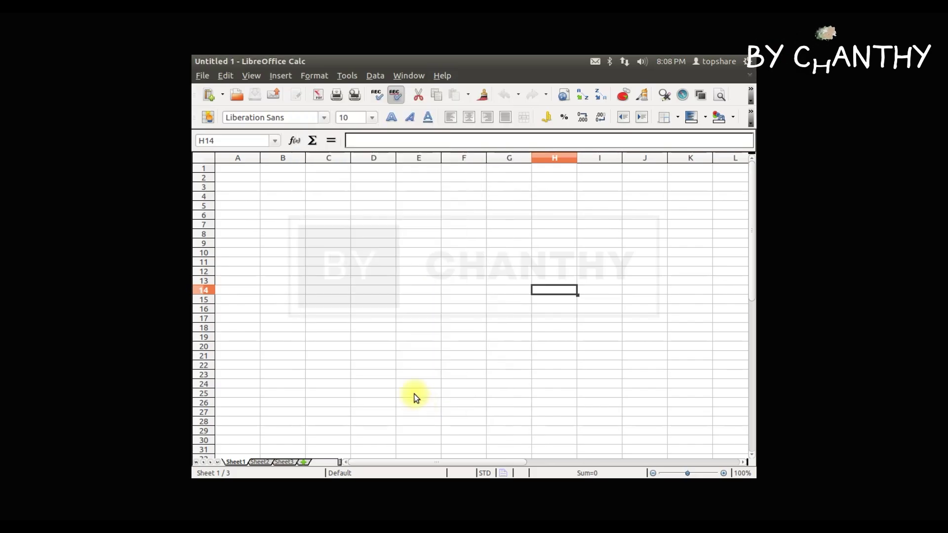
{"action": "left_click", "coordinate": [199, 60]}
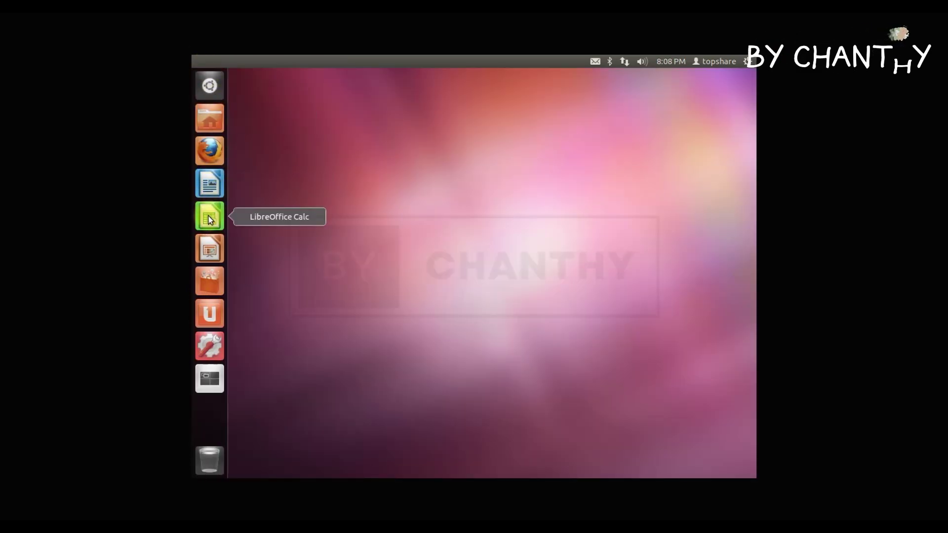
Launch LibreOffice Impress, create an empty presentation to view its workspace, and close it
{"action": "left_click", "coordinate": [209, 250]}
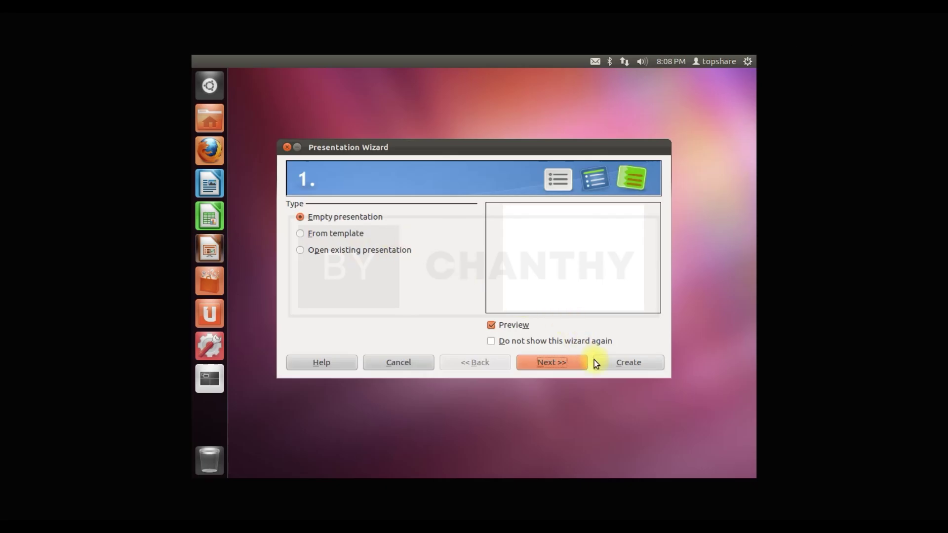
{"action": "left_click", "coordinate": [622, 369]}
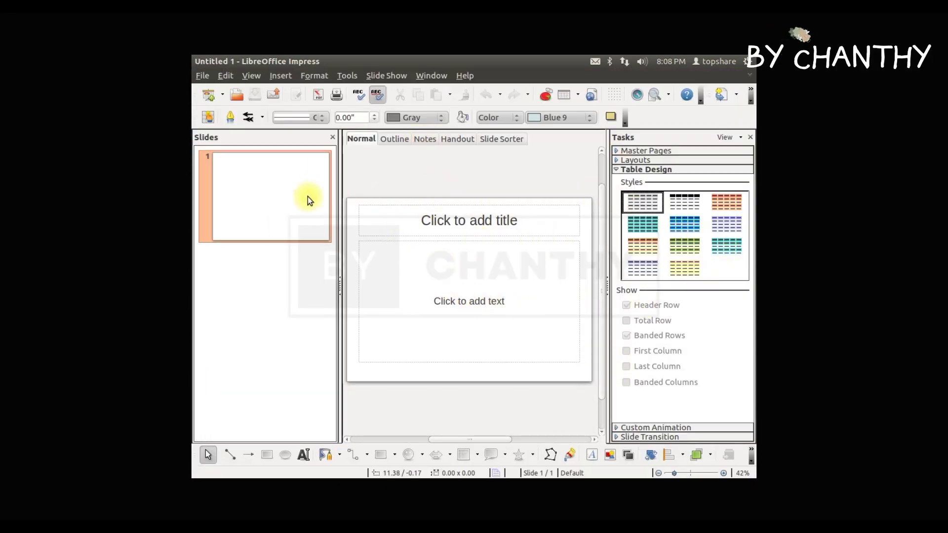
{"action": "left_click", "coordinate": [199, 61]}
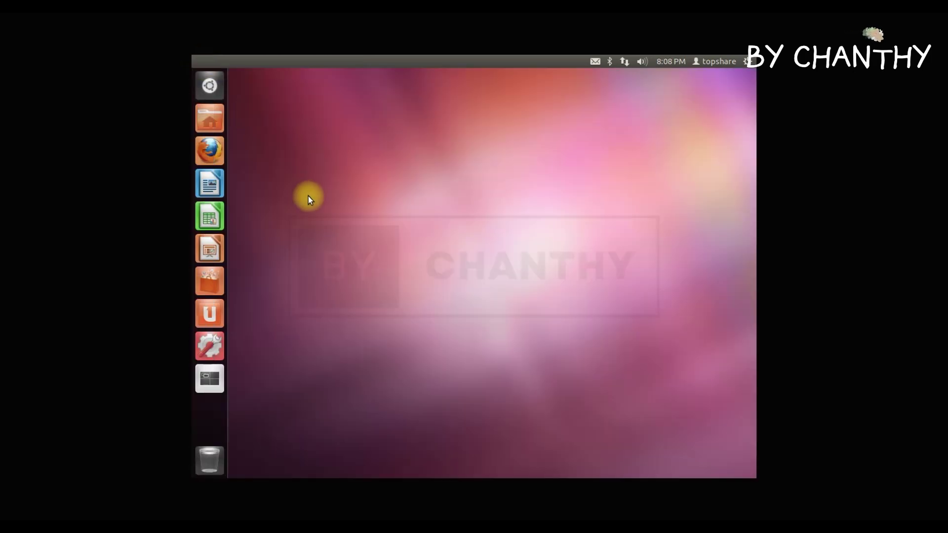
Browse the Accessories and Education categories in Ubuntu Software Center, and close it
{"action": "left_click", "coordinate": [208, 291]}
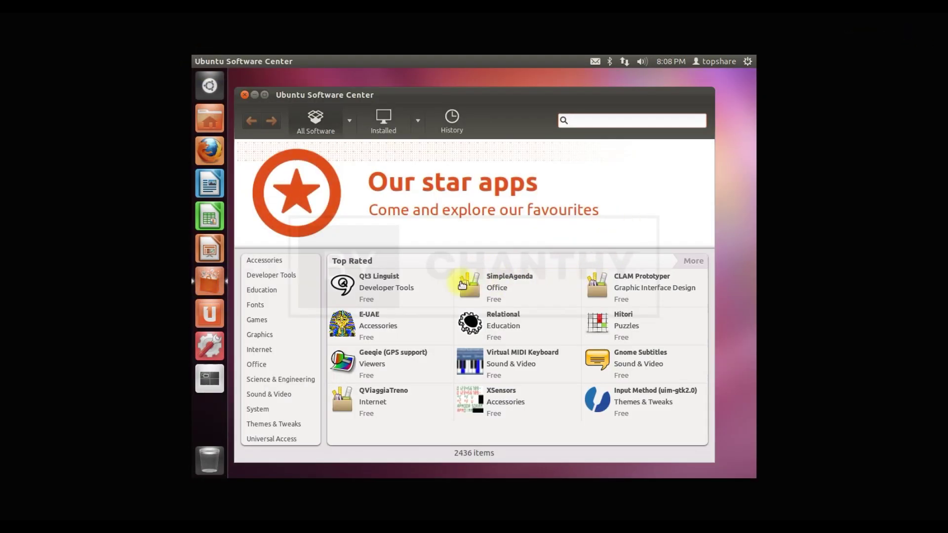
{"action": "left_click", "coordinate": [285, 265]}
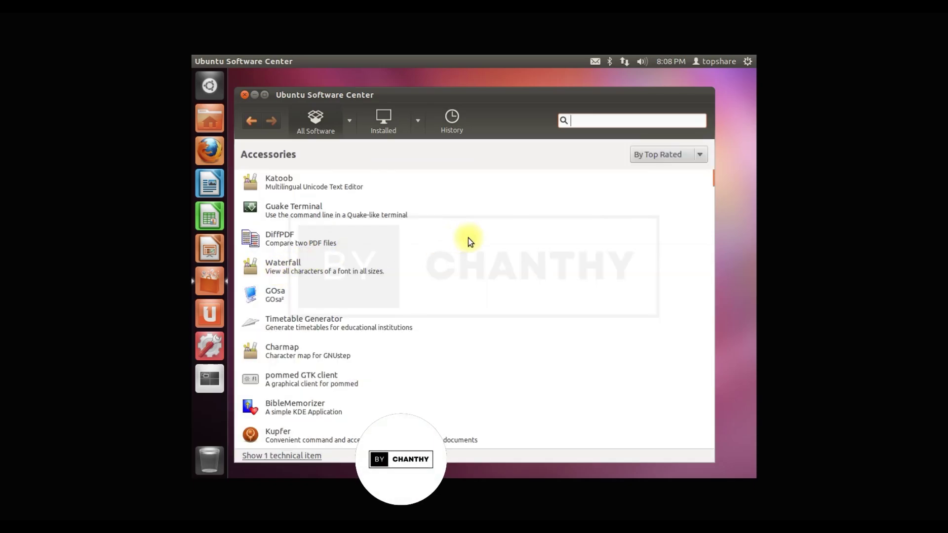
{"action": "scroll", "coordinate": [461, 238], "scroll_direction": "down", "scroll_amount": 2}
{"action": "left_click", "coordinate": [254, 124]}
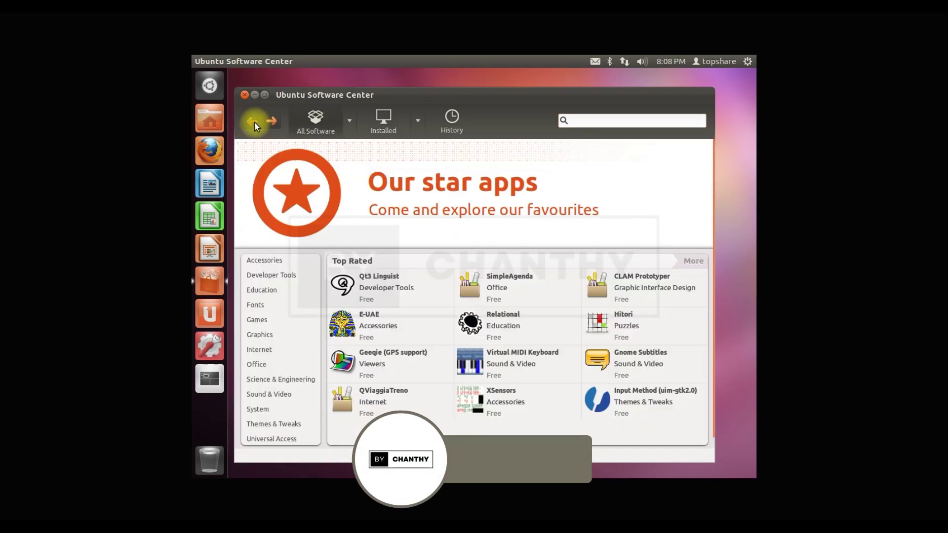
{"action": "left_click", "coordinate": [262, 291]}
{"action": "scroll", "coordinate": [433, 328], "scroll_direction": "down", "scroll_amount": 15}
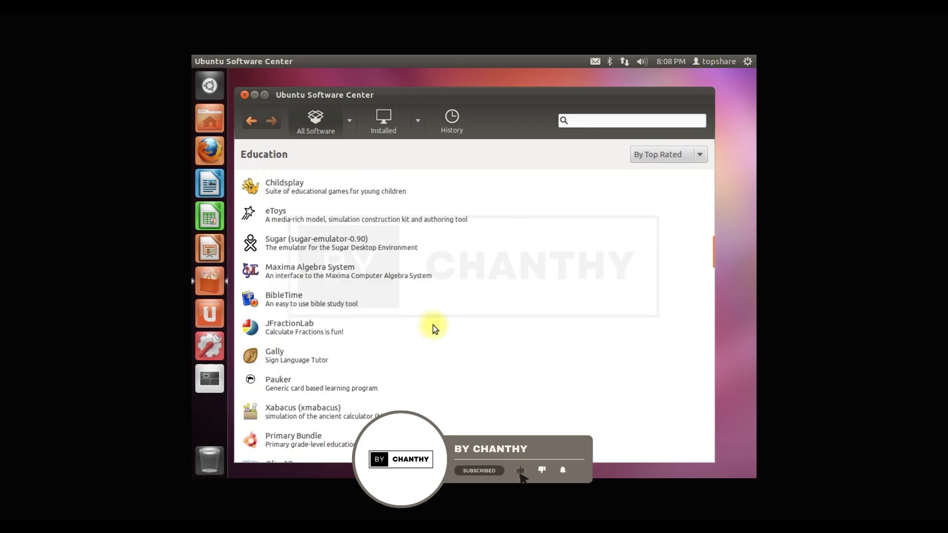
{"action": "left_click", "coordinate": [243, 96]}
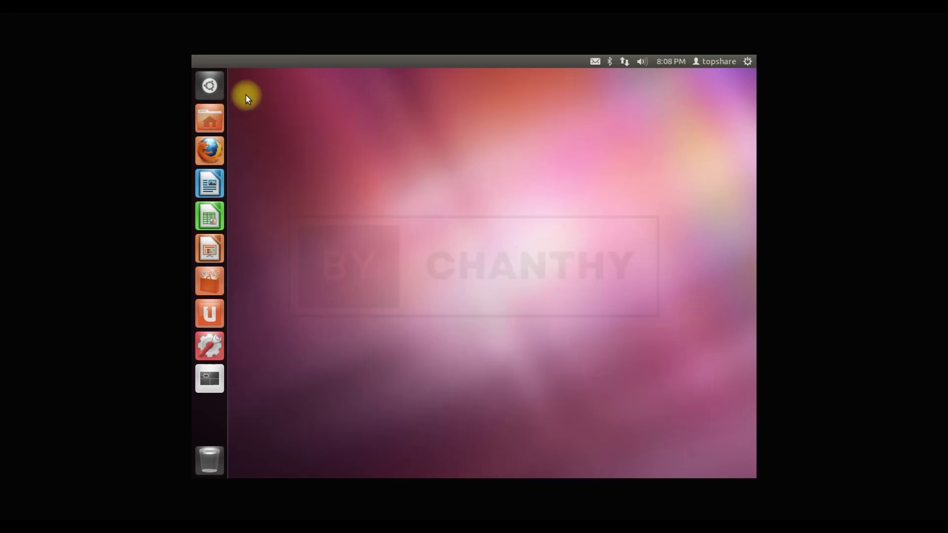
Open the Ubuntu One control panel to view its welcome page, and close it
{"action": "left_click", "coordinate": [210, 316]}
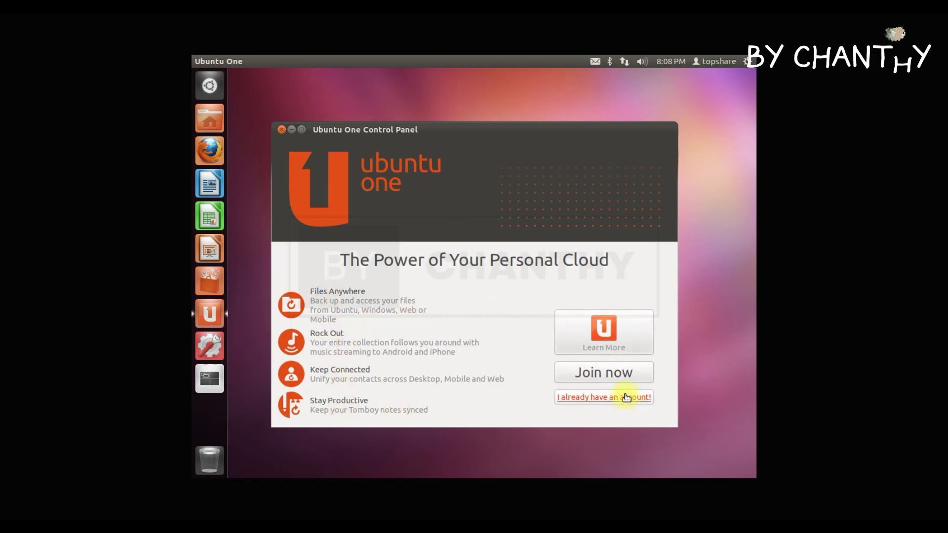
{"action": "left_click", "coordinate": [282, 129]}
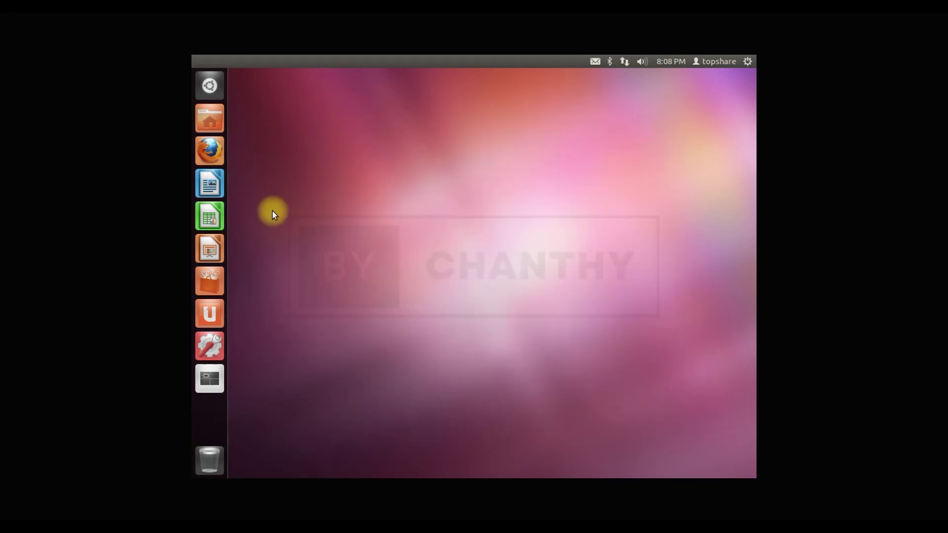
View the System Info overview in System Settings, then look over the main settings page again and close it
{"action": "left_click", "coordinate": [206, 347]}
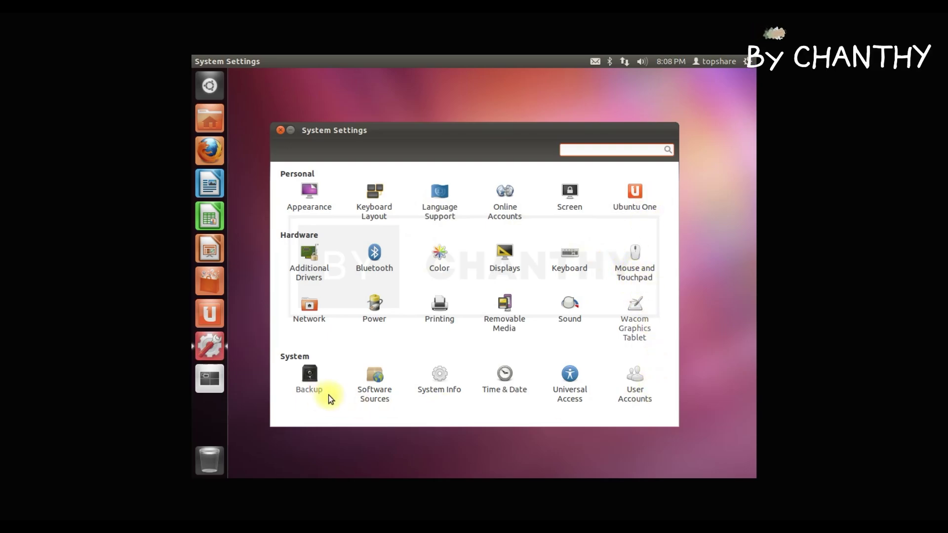
{"action": "left_click", "coordinate": [439, 388]}
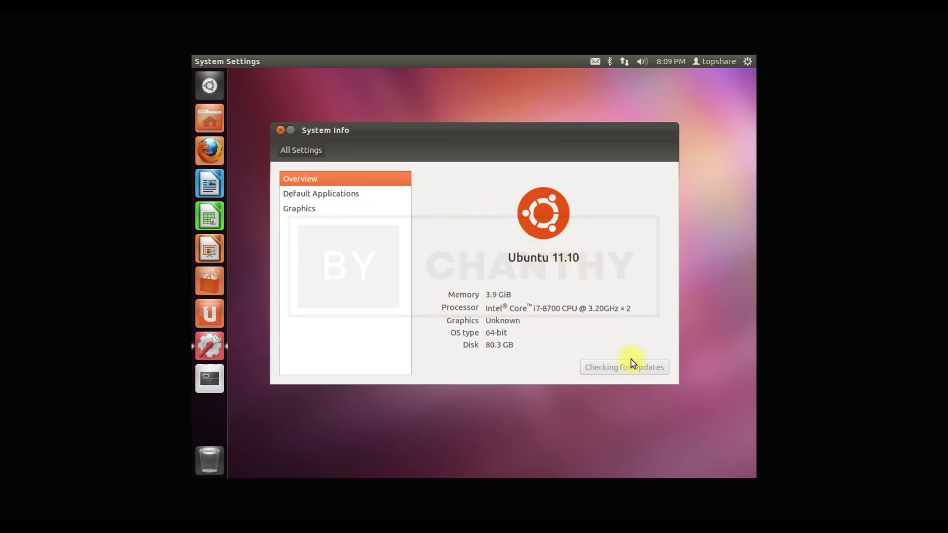
{"action": "left_click", "coordinate": [276, 129]}
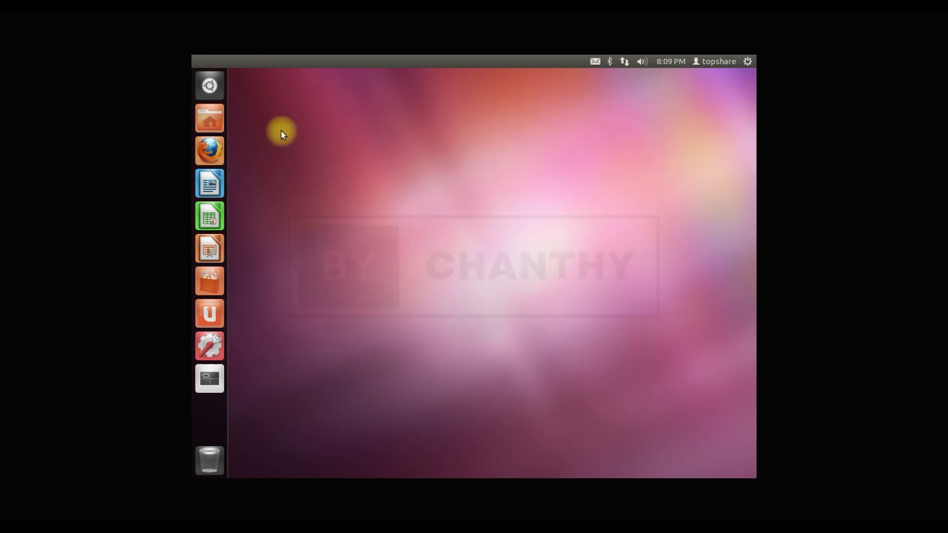
{"action": "left_click", "coordinate": [210, 347]}
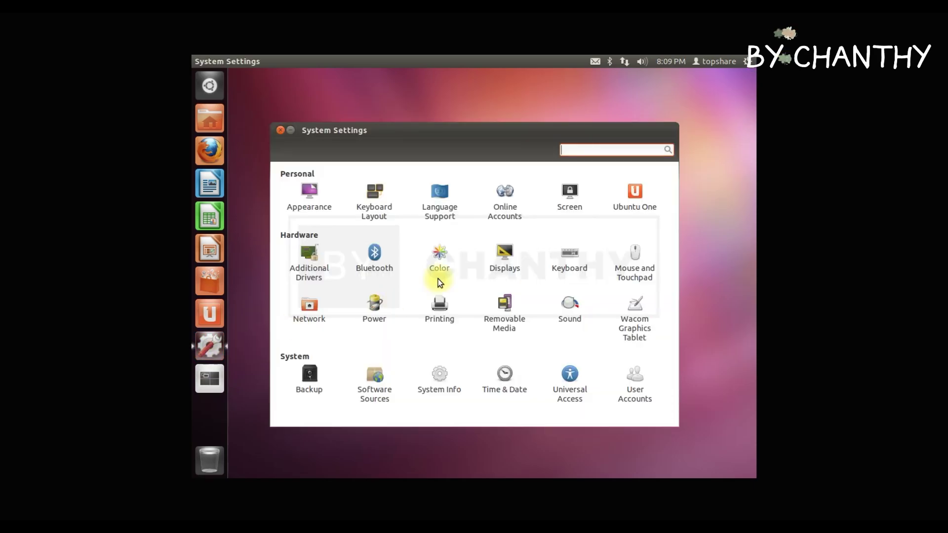
{"action": "left_click", "coordinate": [279, 130]}
Show the overview of all four workspaces and return to a single desktop
{"action": "left_click", "coordinate": [209, 379]}
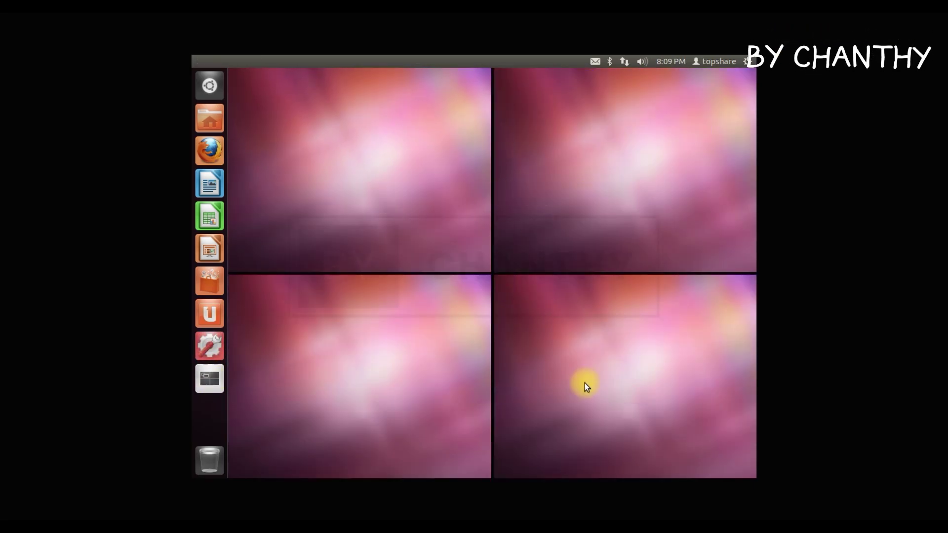
{"action": "left_click", "coordinate": [454, 402]}
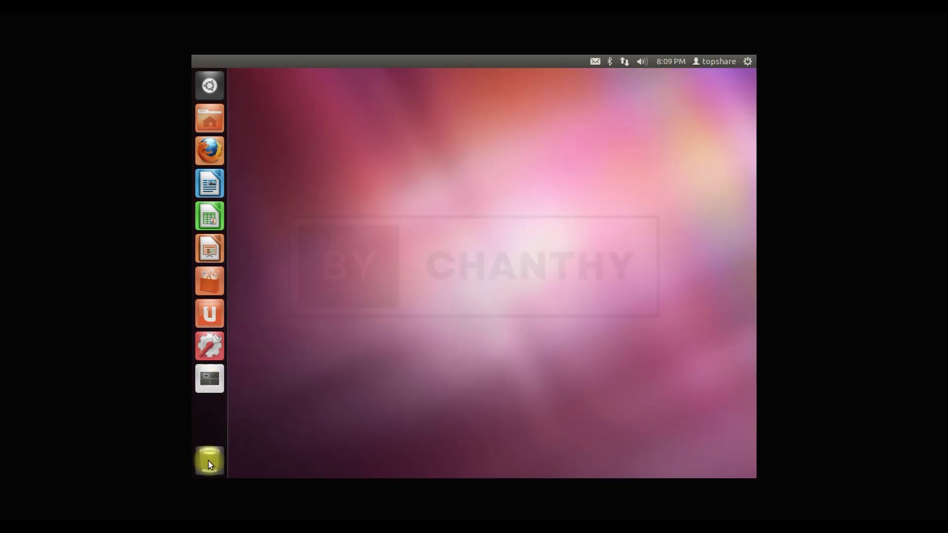
Open the Trash, look at the Desktop and Home folders, and close the file manager
{"action": "left_click", "coordinate": [208, 461]}
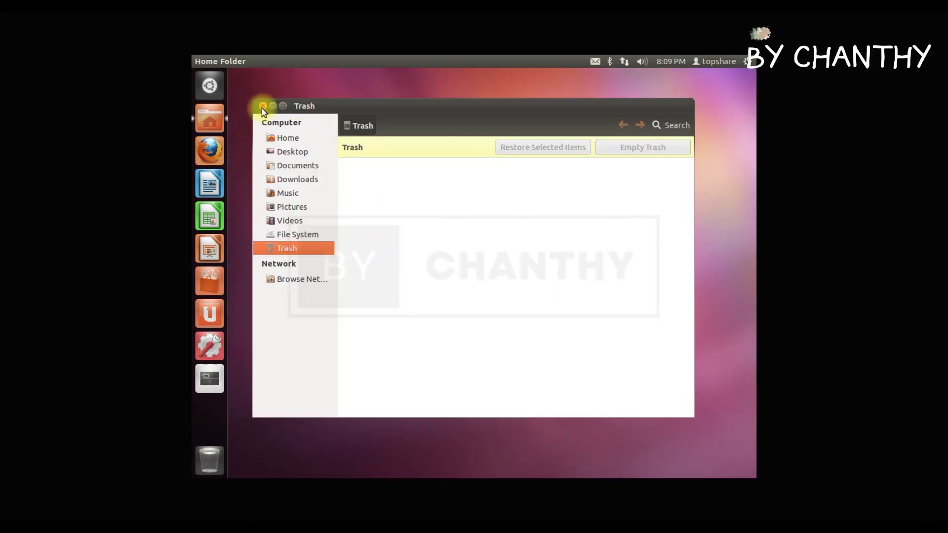
{"action": "left_click", "coordinate": [290, 153]}
{"action": "left_click", "coordinate": [289, 137]}
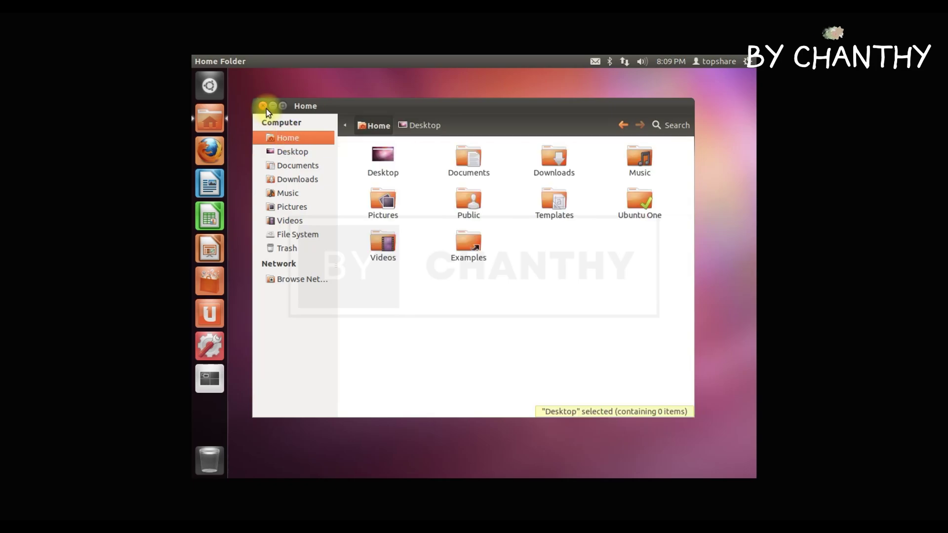
{"action": "left_click", "coordinate": [263, 106]}
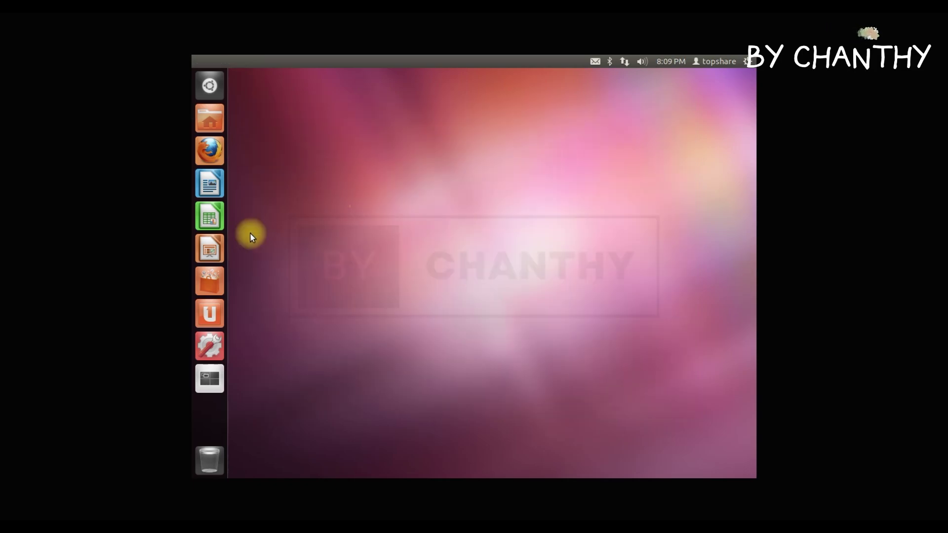
Open the Dash, switch to its applications view and expand the Installed group to show every installed application
{"action": "left_click", "coordinate": [209, 85]}
{"action": "left_click", "coordinate": [210, 85]}
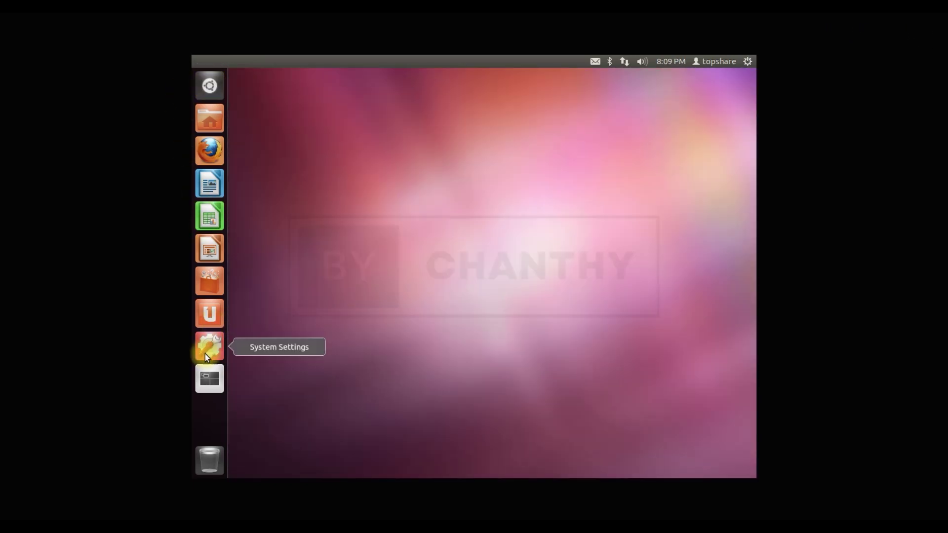
{"action": "left_click", "coordinate": [208, 85]}
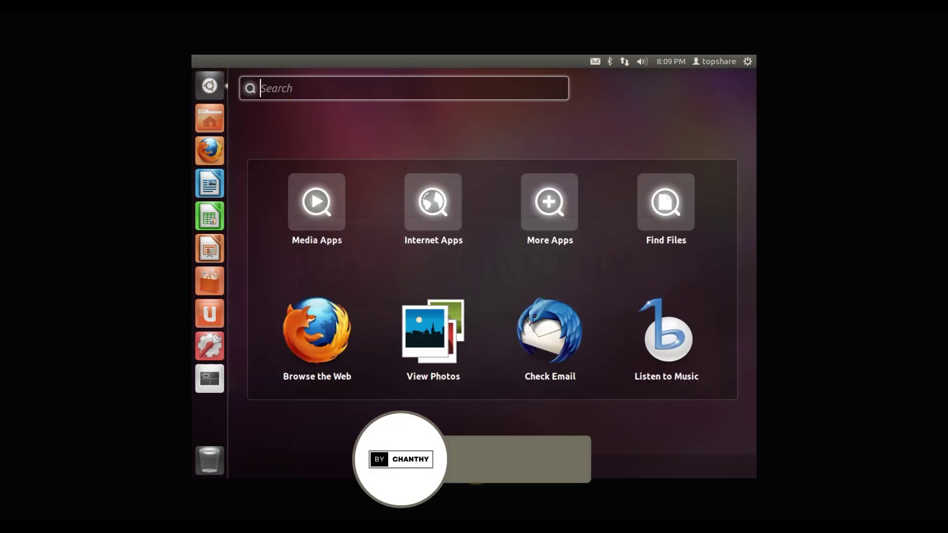
{"action": "left_click", "coordinate": [475, 467]}
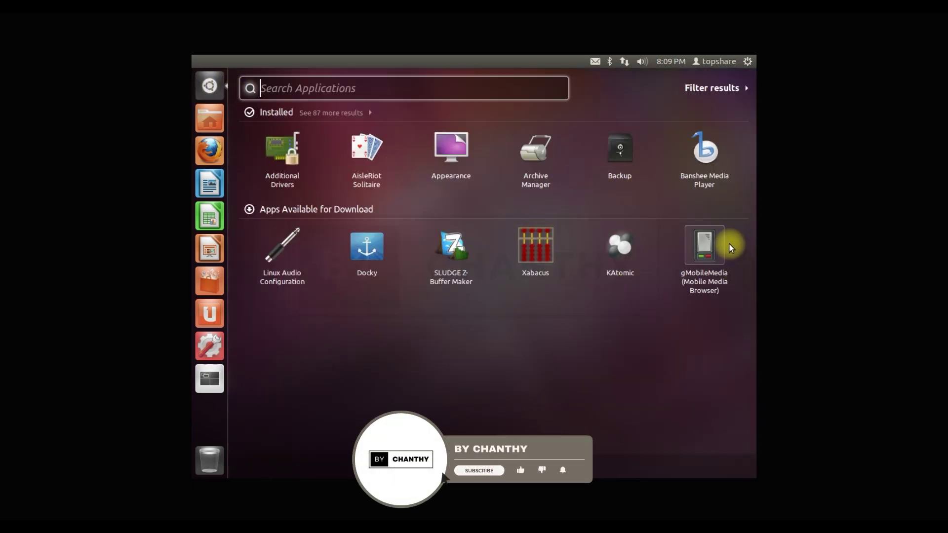
{"action": "left_click", "coordinate": [340, 114]}
Look through the full list of installed applications down to Apps Available for Download and back, and close the Dash
{"action": "scroll", "coordinate": [666, 323], "scroll_direction": "down", "scroll_amount": 5}
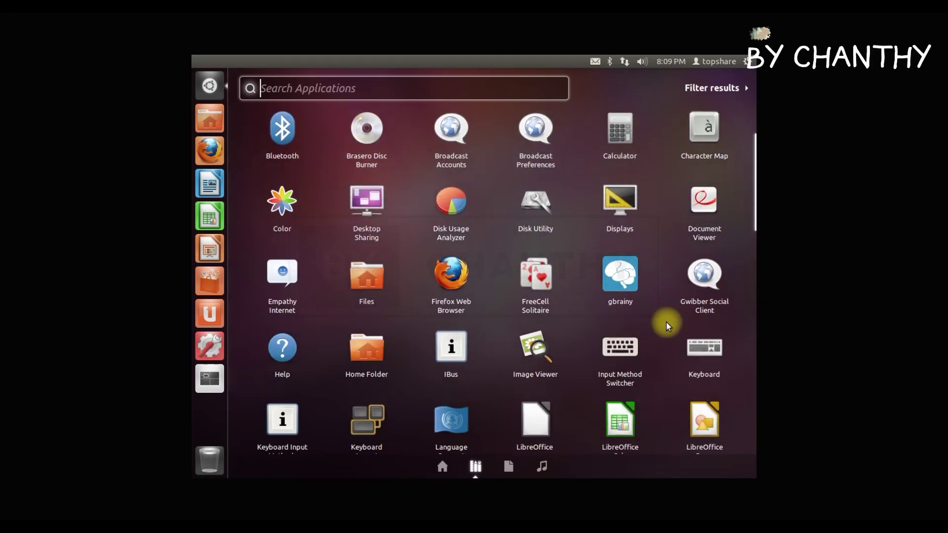
{"action": "scroll", "coordinate": [666, 326], "scroll_direction": "down", "scroll_amount": 2}
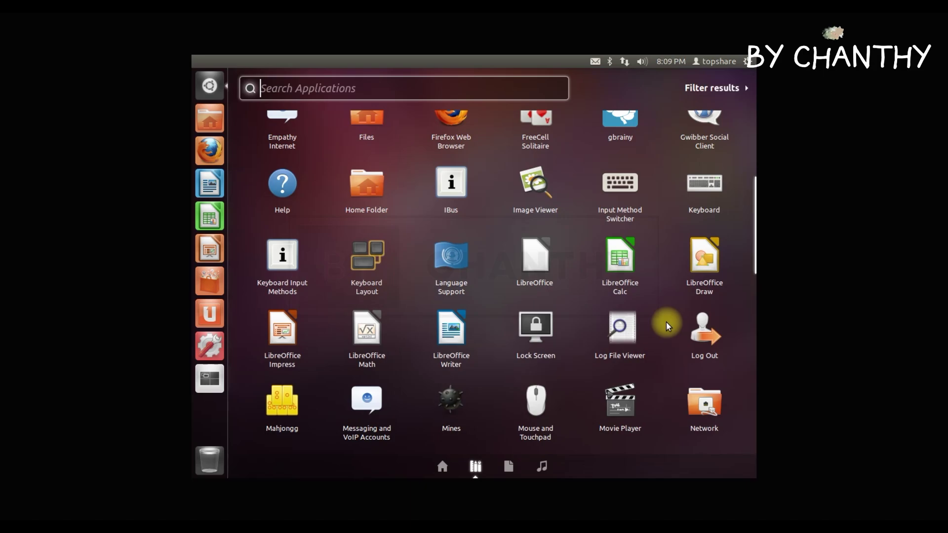
{"action": "scroll", "coordinate": [666, 323], "scroll_direction": "down", "scroll_amount": 2}
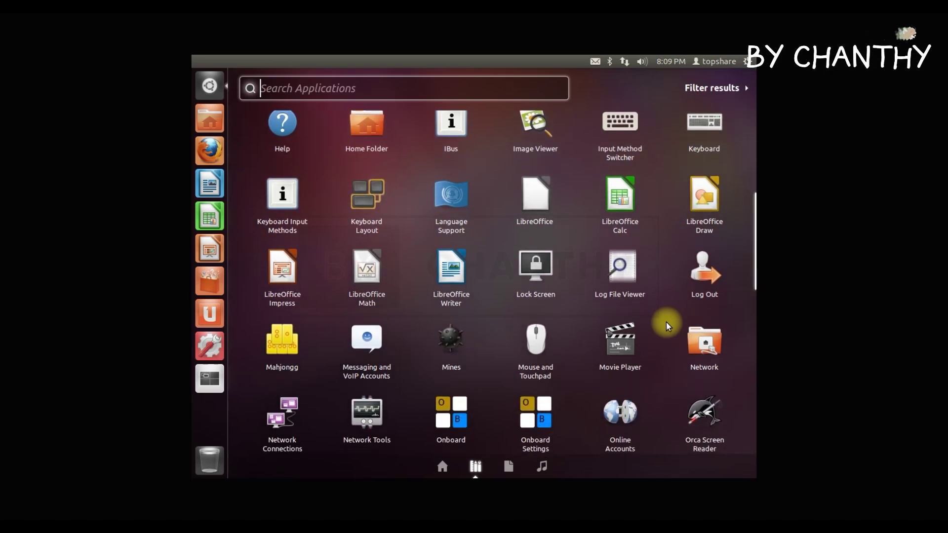
{"action": "scroll", "coordinate": [665, 323], "scroll_direction": "down", "scroll_amount": 2}
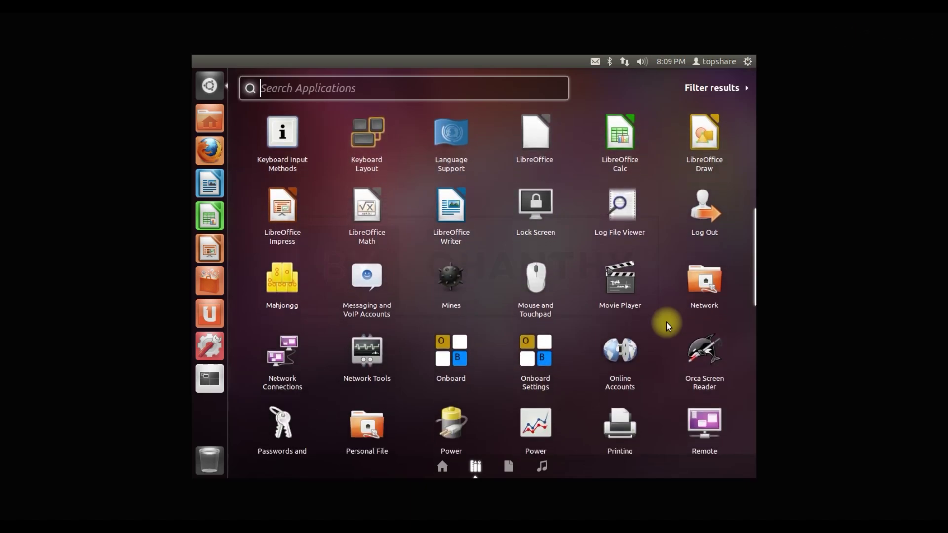
{"action": "scroll", "coordinate": [666, 322], "scroll_direction": "down", "scroll_amount": 2}
{"action": "scroll", "coordinate": [666, 322], "scroll_direction": "down", "scroll_amount": 2}
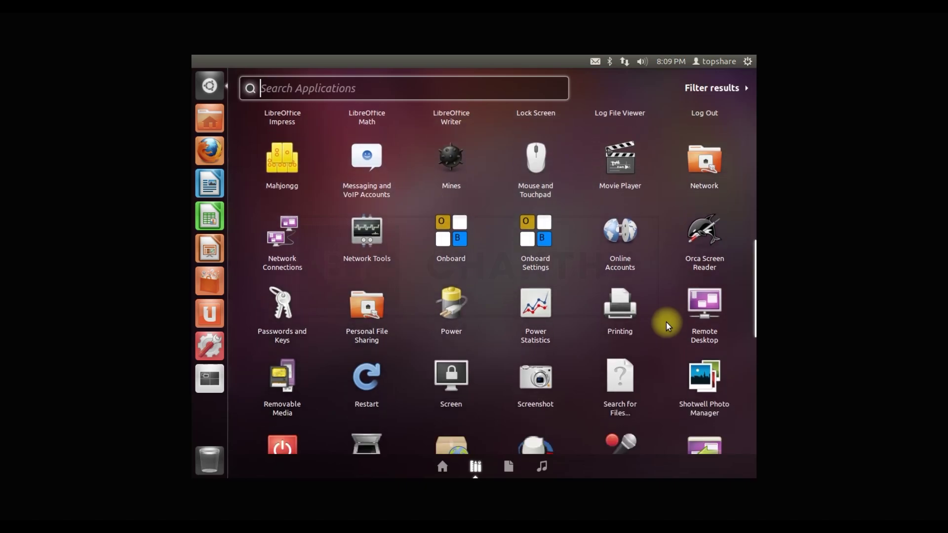
{"action": "scroll", "coordinate": [666, 321], "scroll_direction": "down", "scroll_amount": 2}
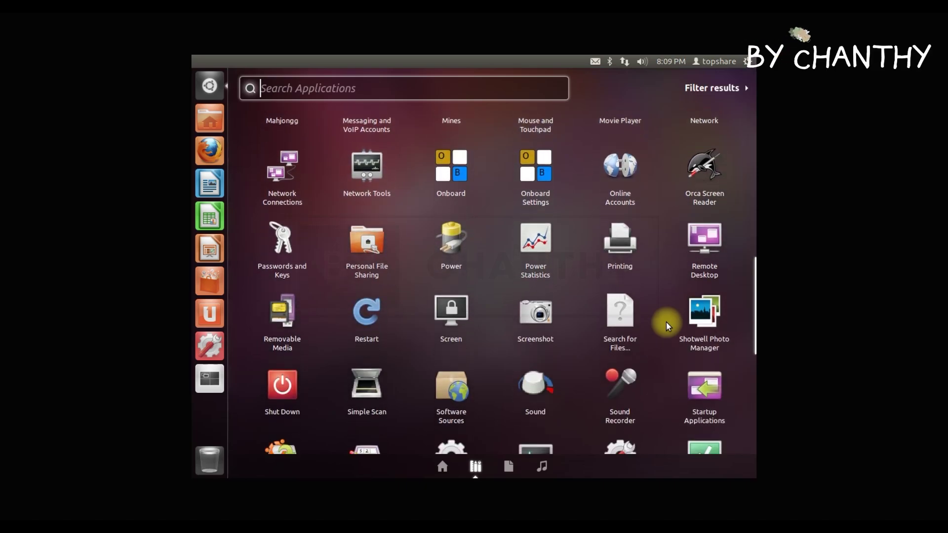
{"action": "scroll", "coordinate": [666, 322], "scroll_direction": "down", "scroll_amount": 2}
{"action": "scroll", "coordinate": [666, 322], "scroll_direction": "down", "scroll_amount": 2}
{"action": "scroll", "coordinate": [666, 322], "scroll_direction": "down", "scroll_amount": 3}
{"action": "scroll", "coordinate": [666, 322], "scroll_direction": "down", "scroll_amount": 3}
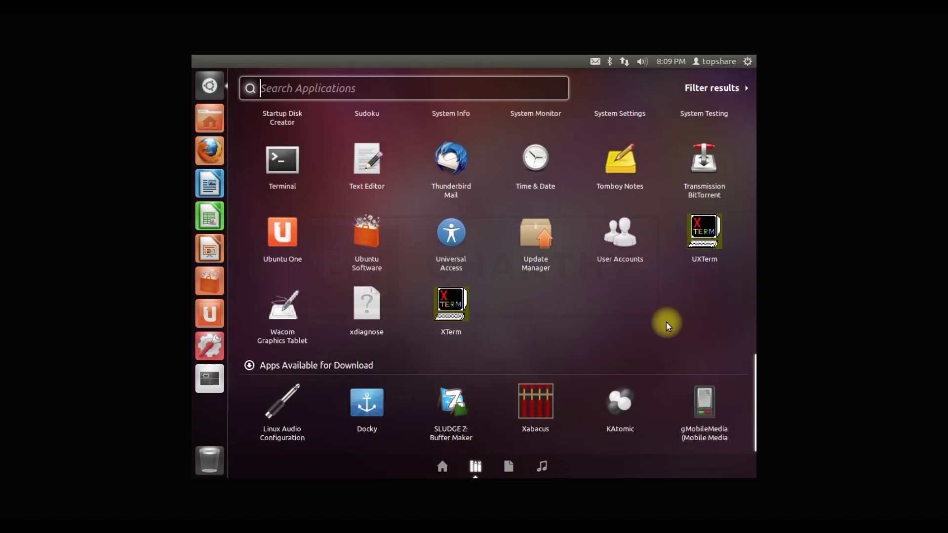
{"action": "scroll", "coordinate": [666, 322], "scroll_direction": "up", "scroll_amount": 5}
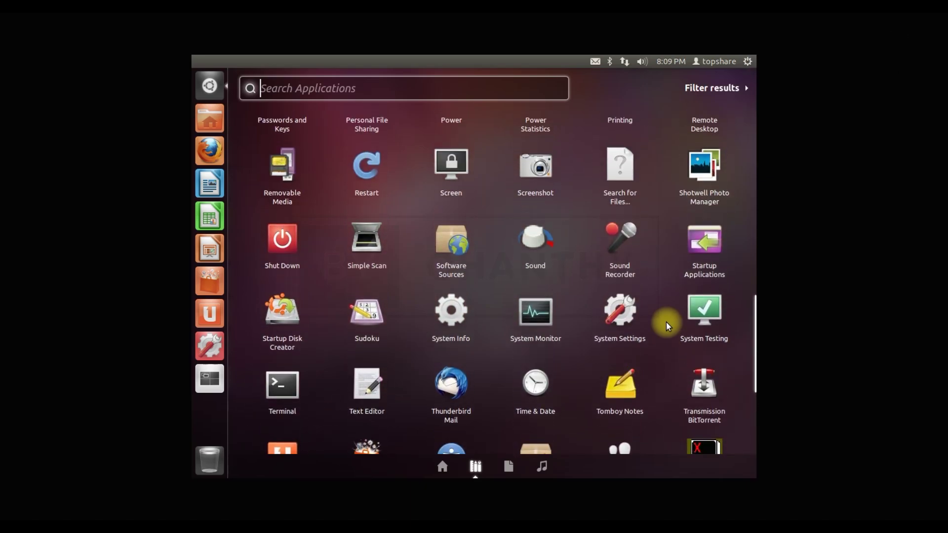
{"action": "scroll", "coordinate": [665, 322], "scroll_direction": "up", "scroll_amount": 3}
{"action": "scroll", "coordinate": [665, 322], "scroll_direction": "up", "scroll_amount": 5}
{"action": "scroll", "coordinate": [664, 320], "scroll_direction": "up", "scroll_amount": 2}
{"action": "left_click", "coordinate": [210, 84]}
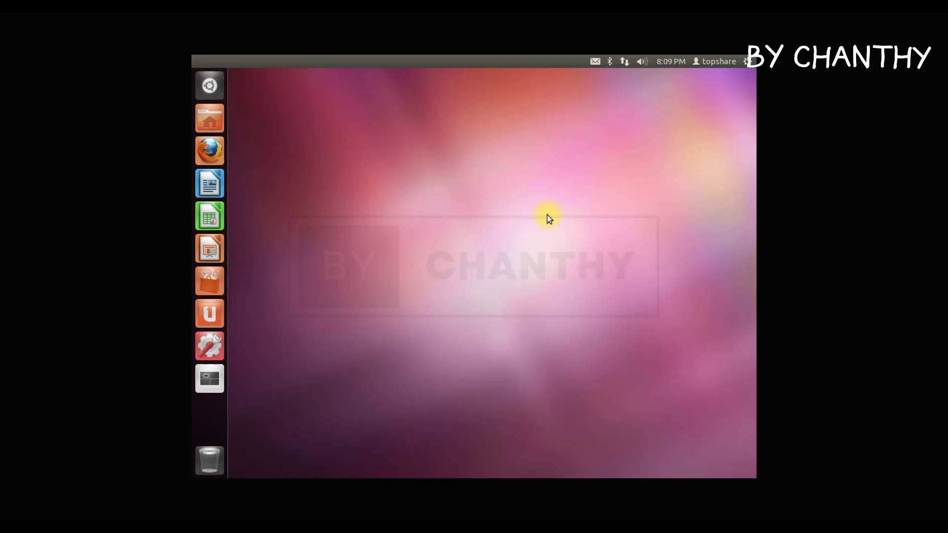